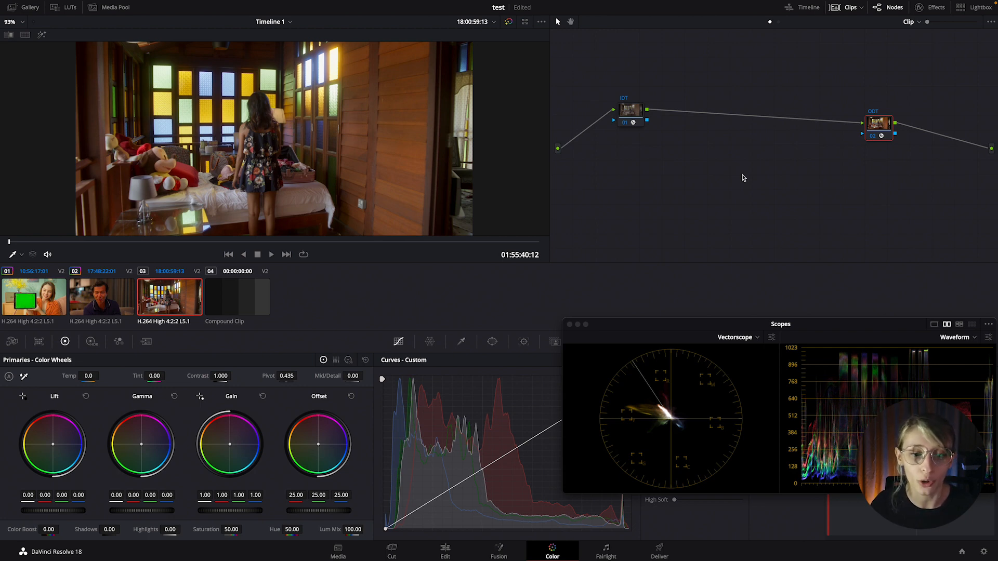
Switch to the grayscale ramp compound clip and reposition its node and the scopes window.
key(Down)
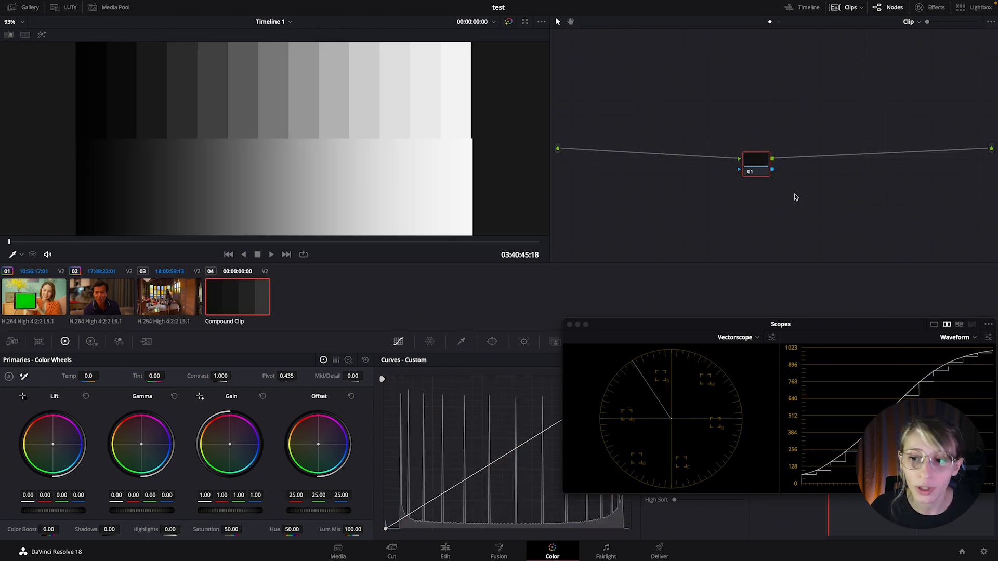
drag(757, 162, 727, 125)
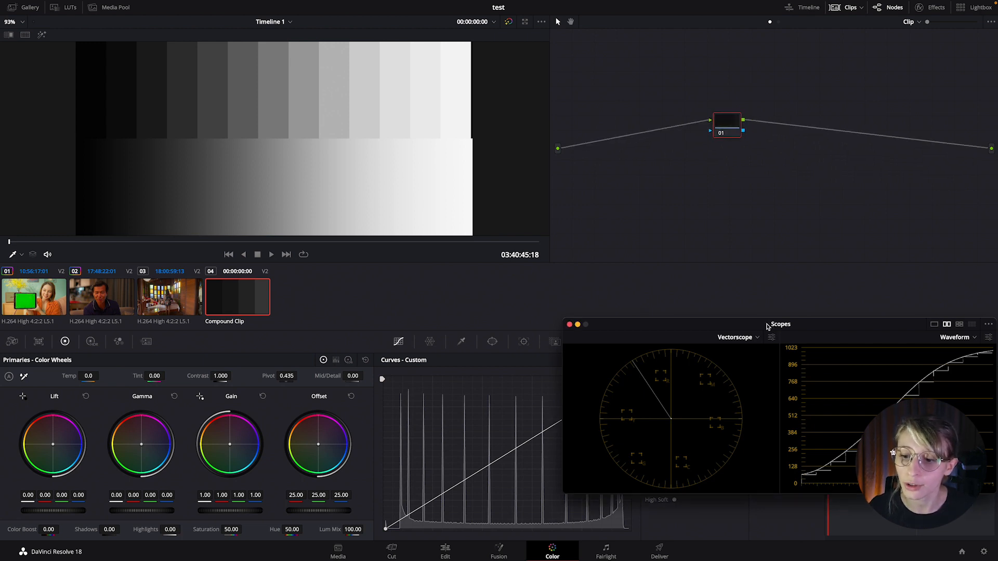
drag(768, 326, 508, 277)
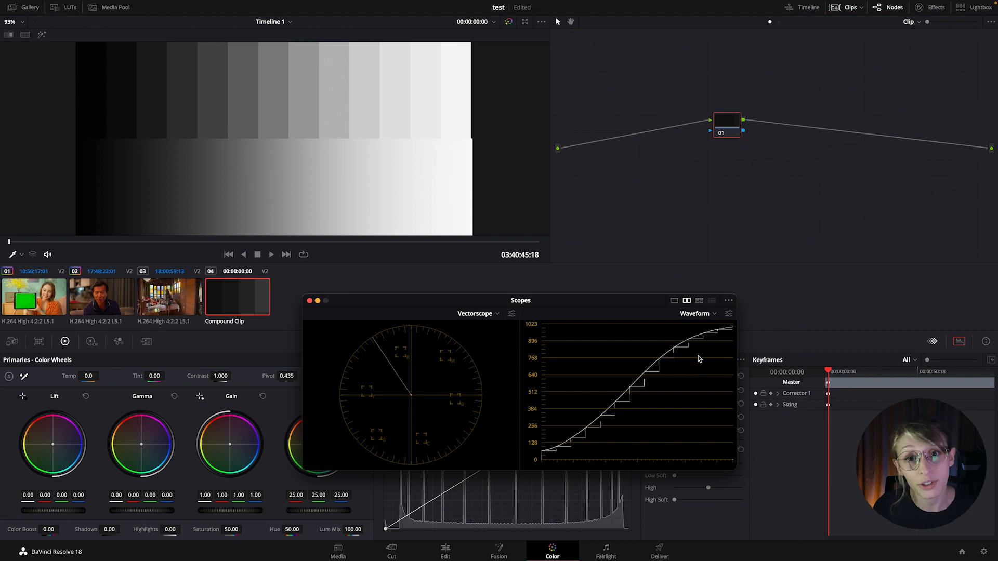
drag(607, 298, 649, 291)
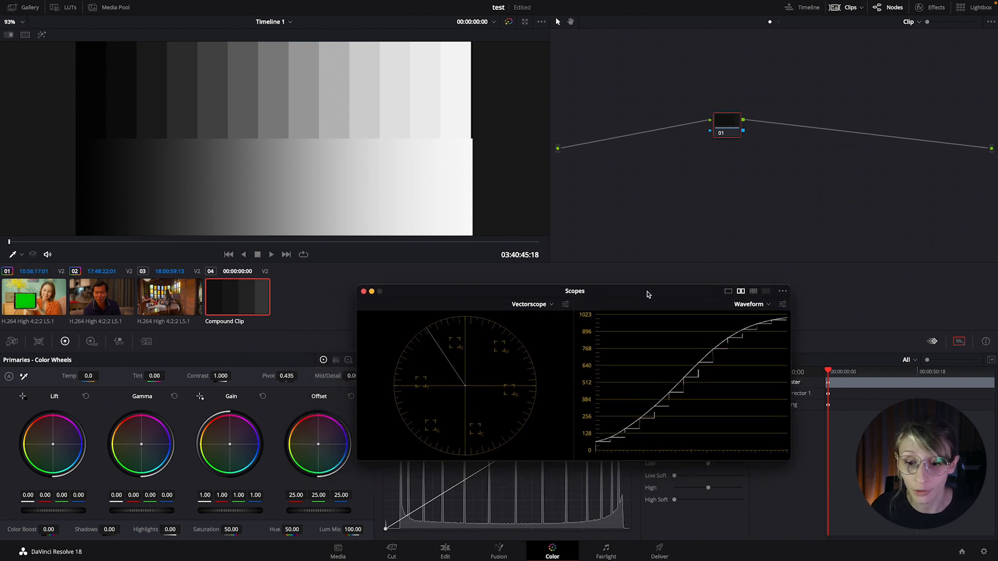
Open the HDR color wheels and arrange the scopes as a single, slightly enlarged waveform beside the viewer.
click(89, 344)
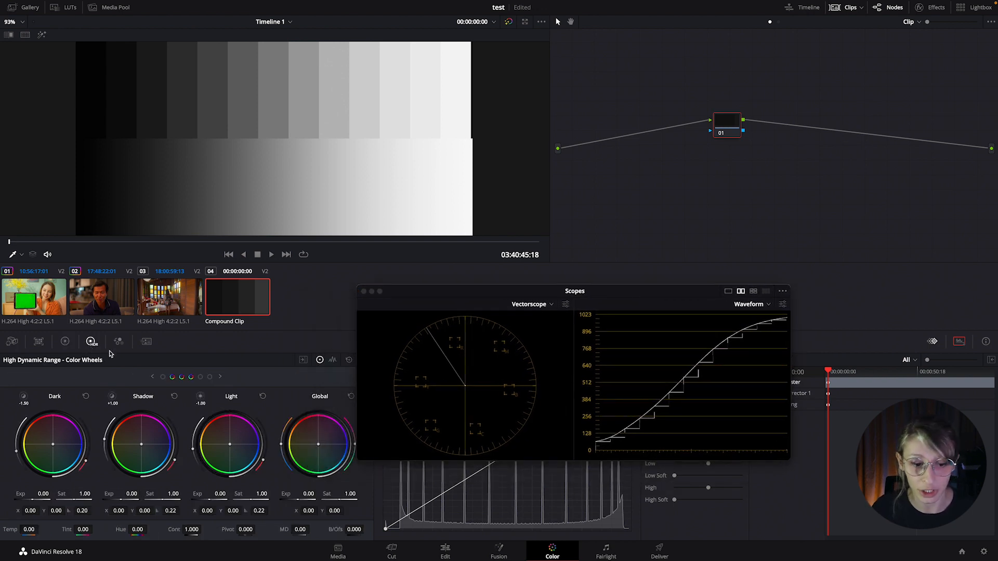
drag(452, 296, 518, 222)
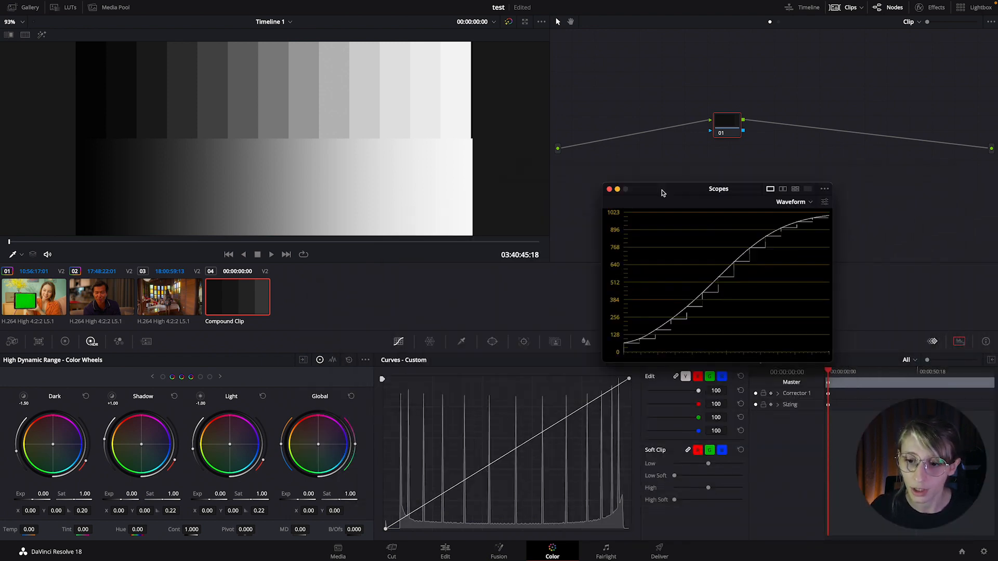
drag(662, 192, 653, 193)
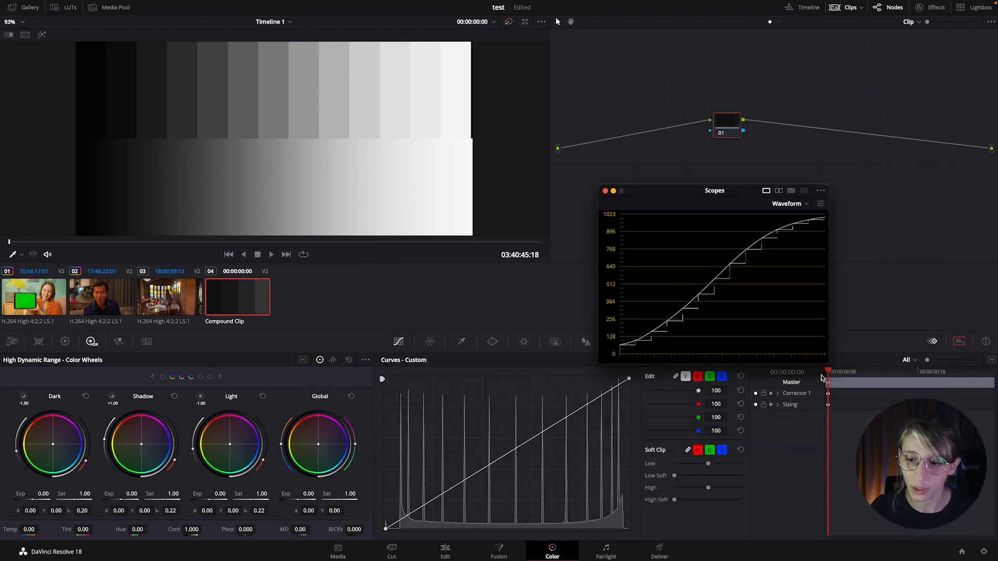
drag(824, 360, 846, 378)
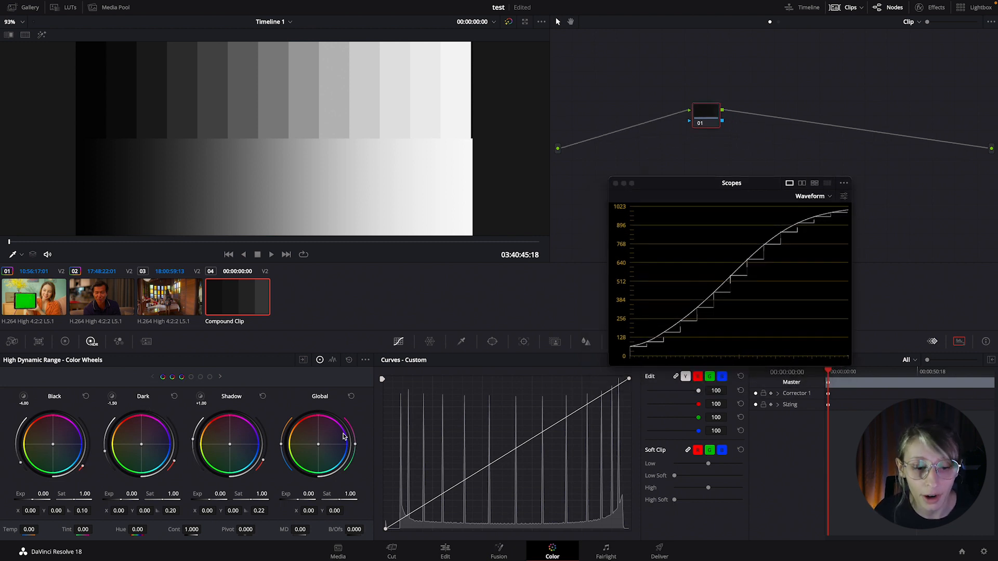
Look through the HDR zone wheels from Black to Specular and return to the Black, Dark and Shadow set.
click(192, 377)
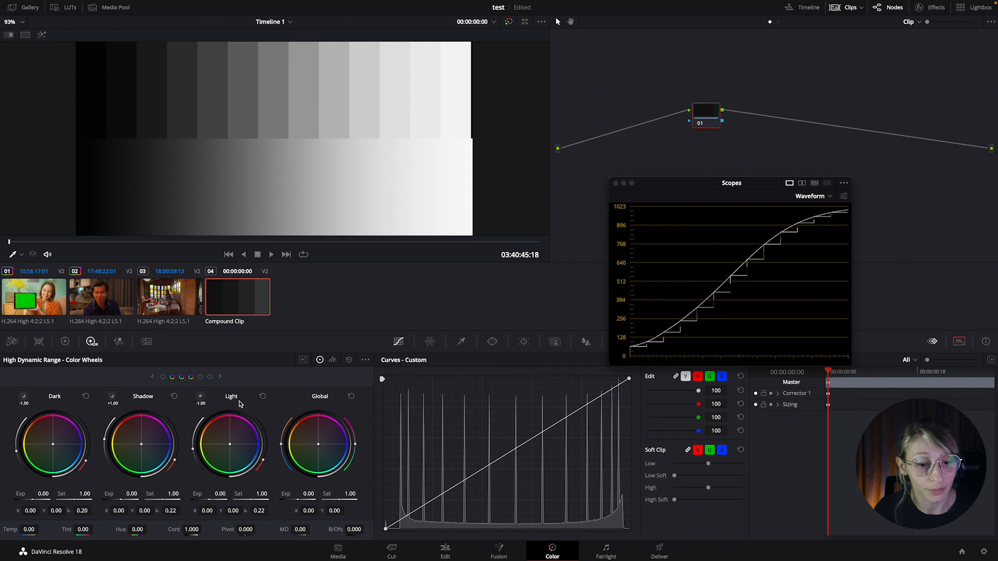
click(200, 378)
click(209, 376)
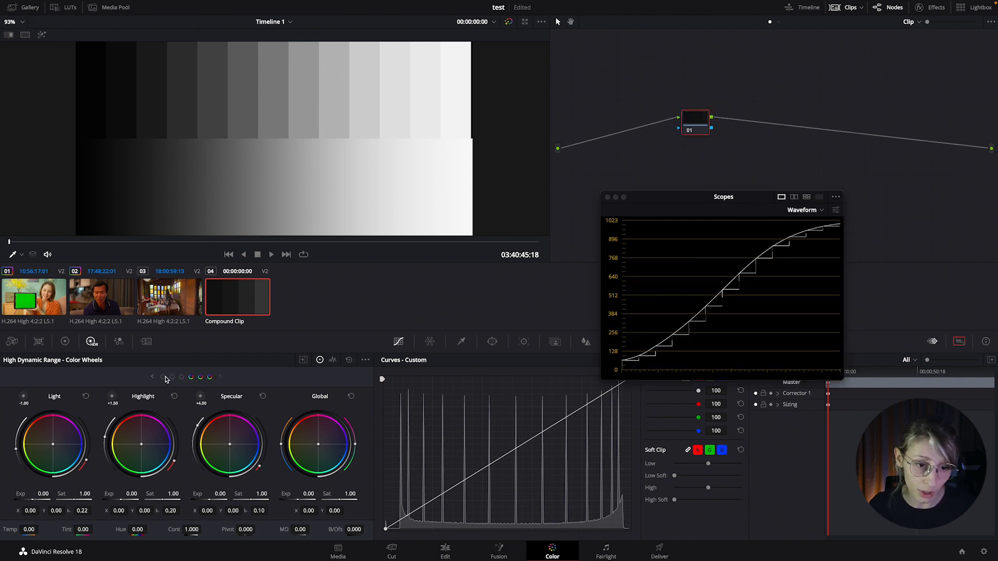
click(167, 378)
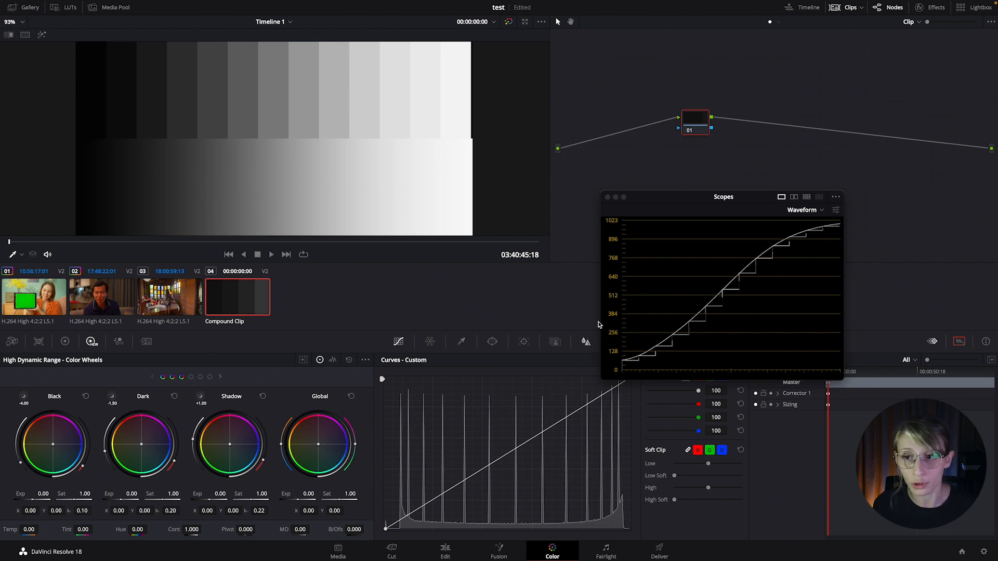
Hide the clip thumbnails, enlarge the ramp in the viewer to 107%, and move node 01 clear of the scopes.
click(850, 7)
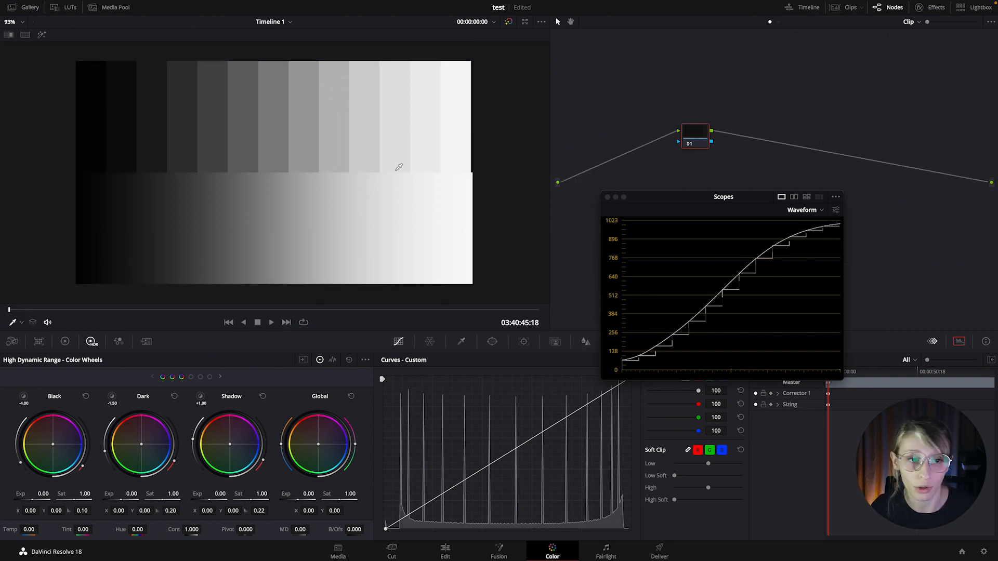
scroll(397, 167, up, 1)
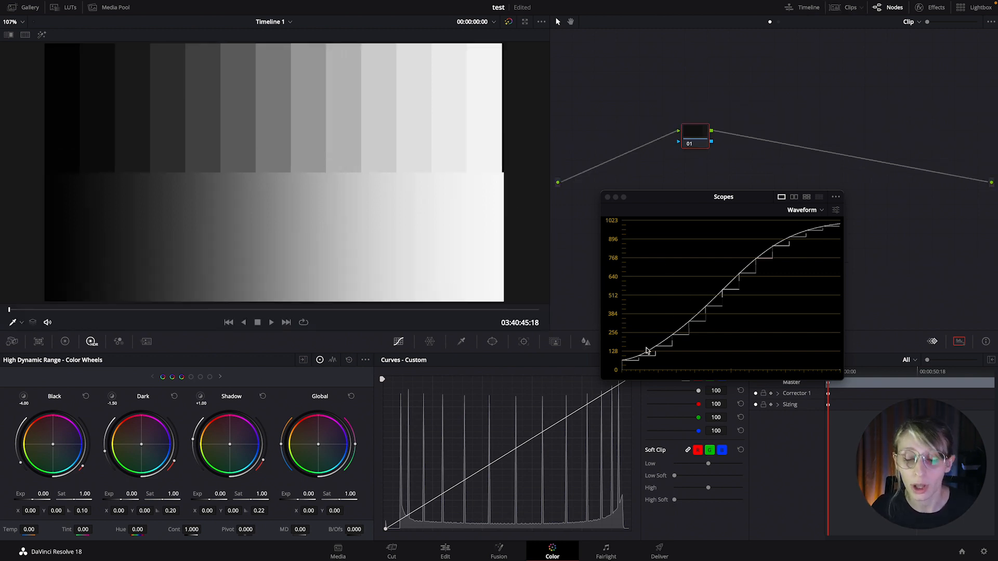
drag(704, 134, 682, 126)
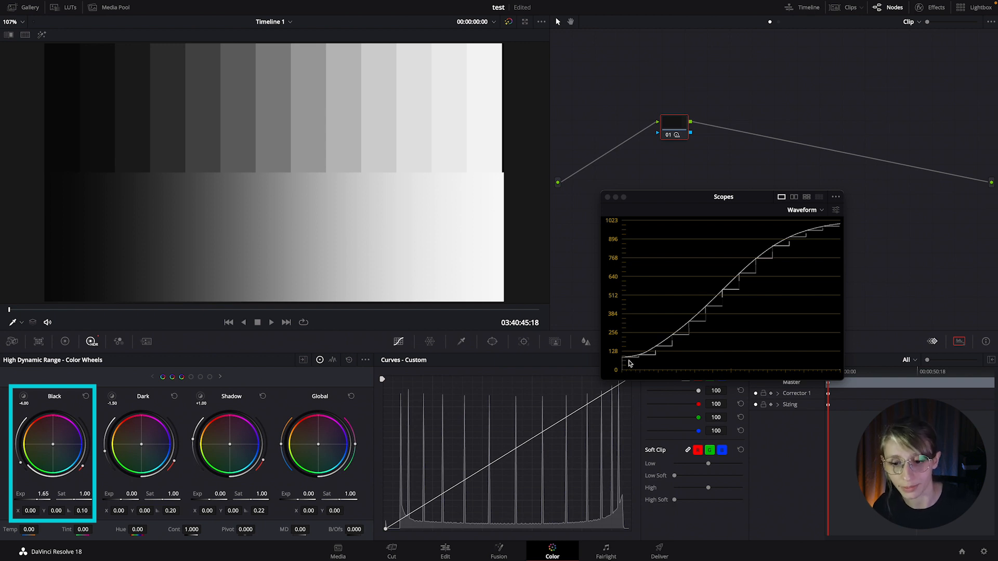
Try Black zone exposures of 1.65 and -0.79 and a Dark zone exposure of 0.30, resetting each wheel.
click(85, 397)
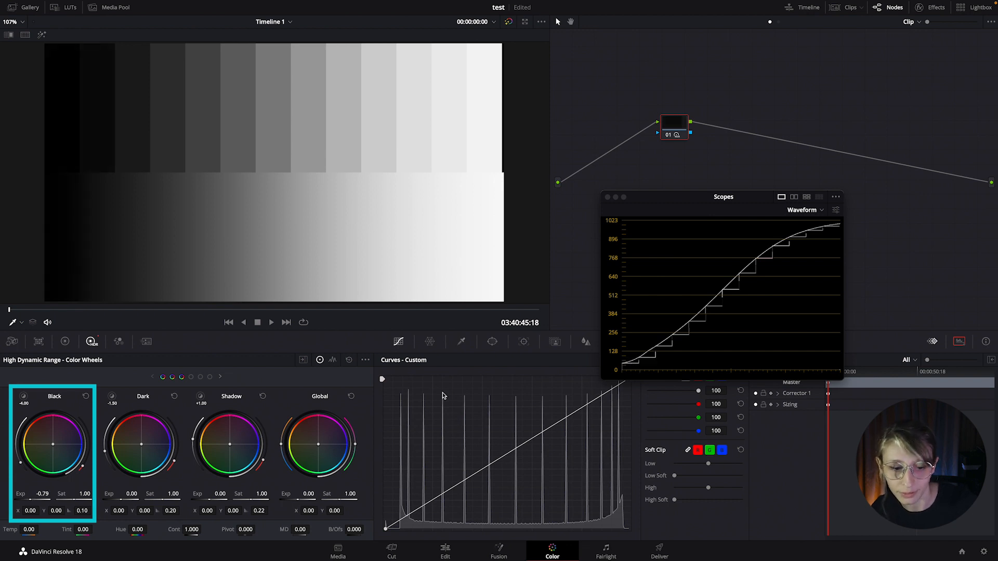
click(85, 397)
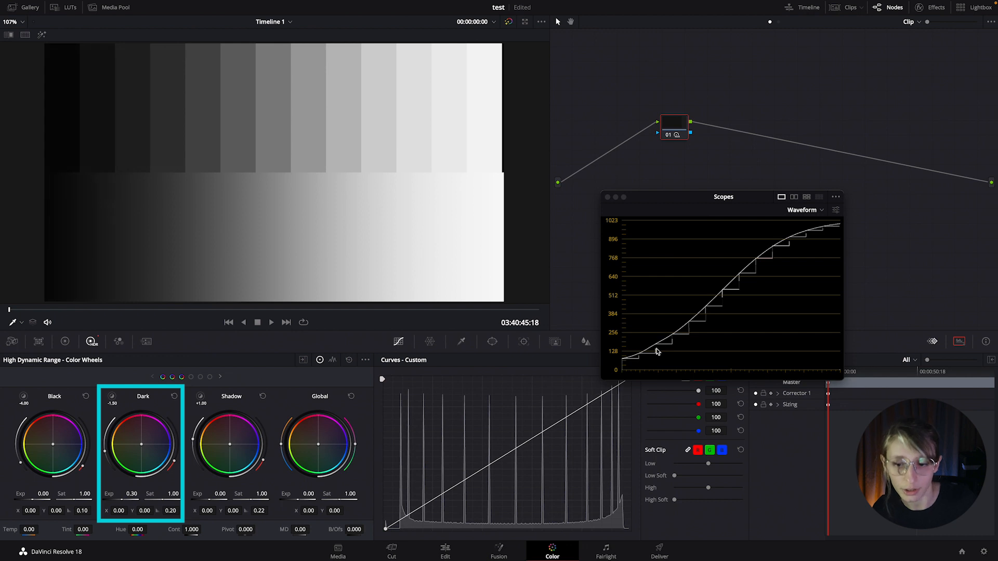
click(175, 397)
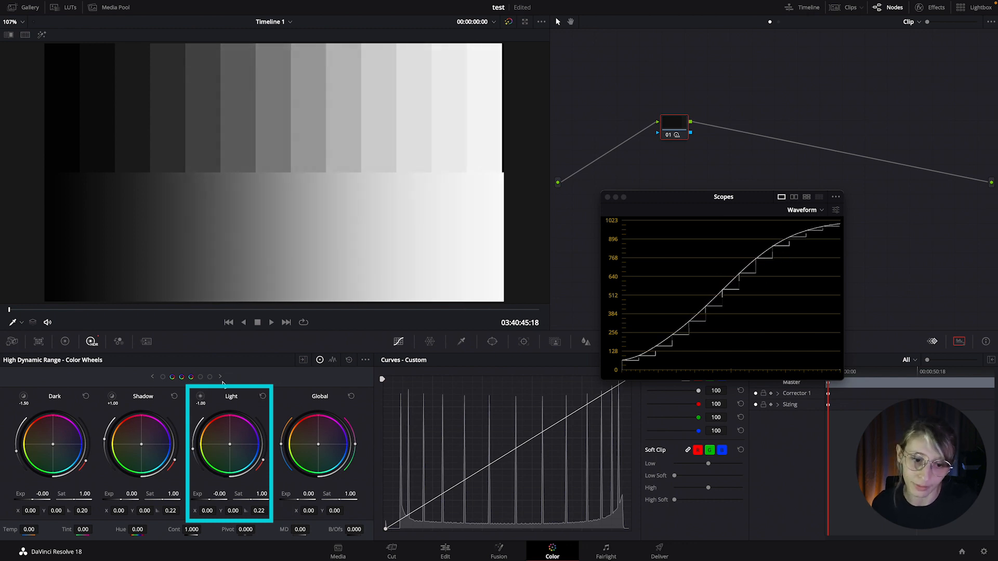
Try Highlight zone exposures of 0.45 and 0.17, and reset the Highlight and Specular wheels.
click(201, 377)
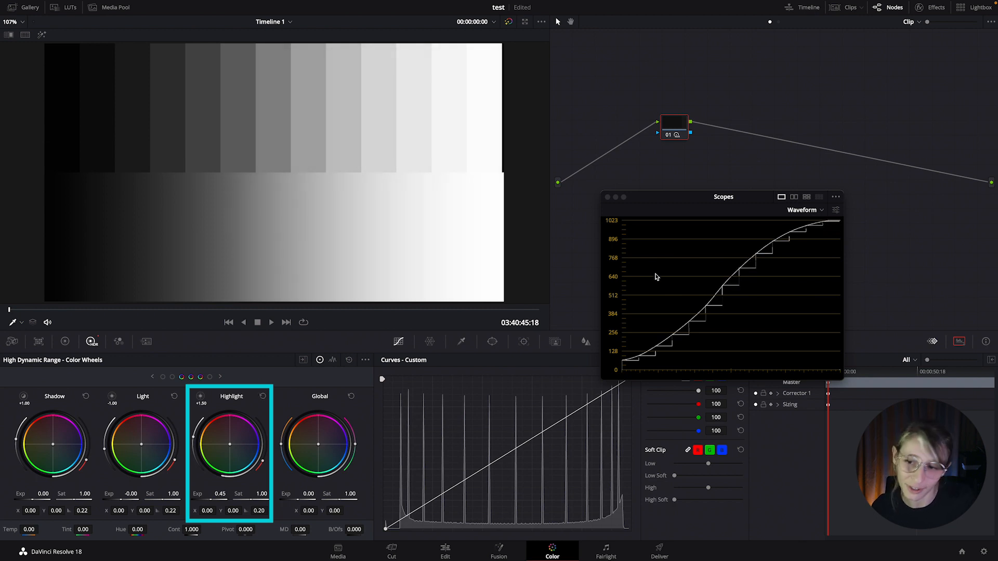
click(719, 277)
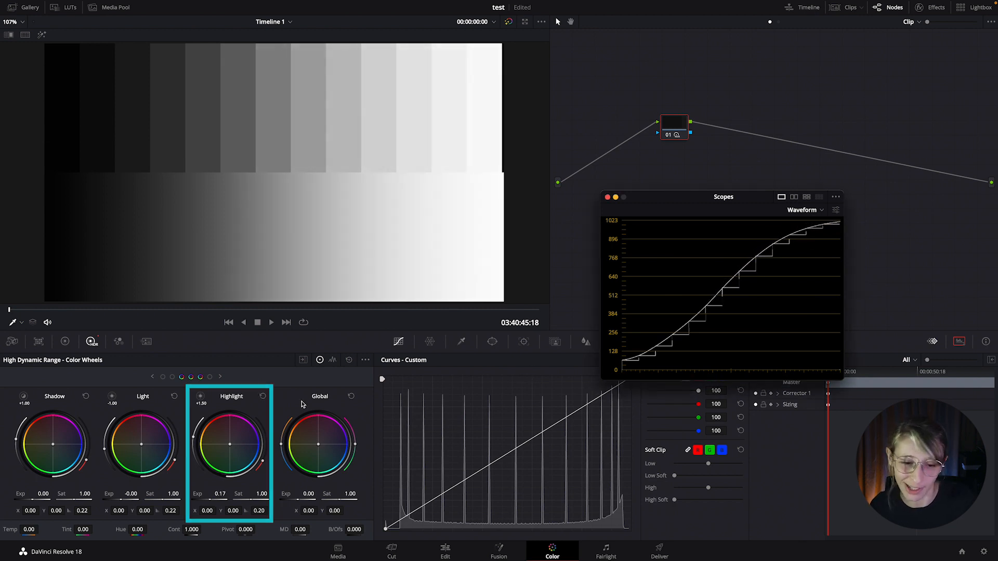
click(263, 397)
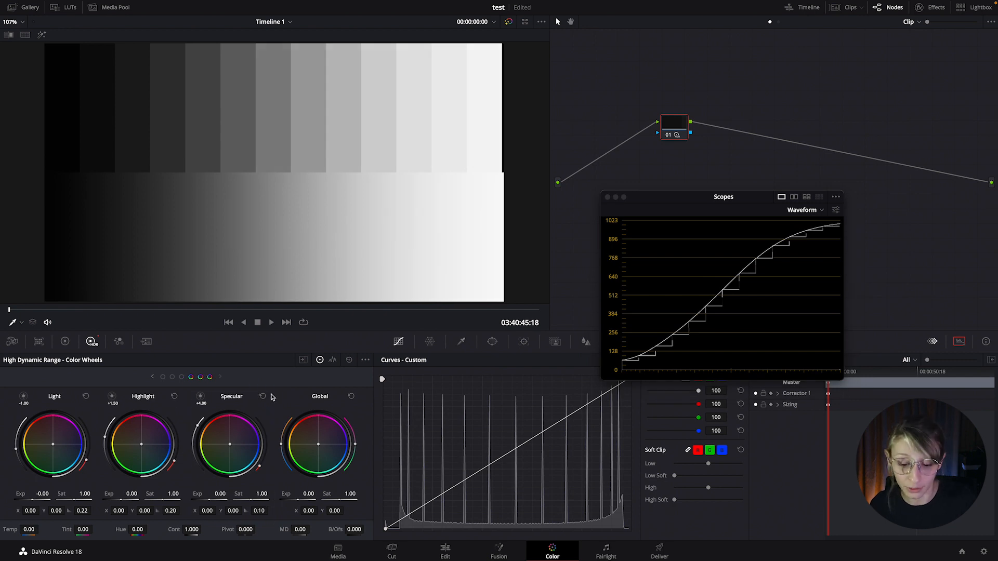
click(270, 397)
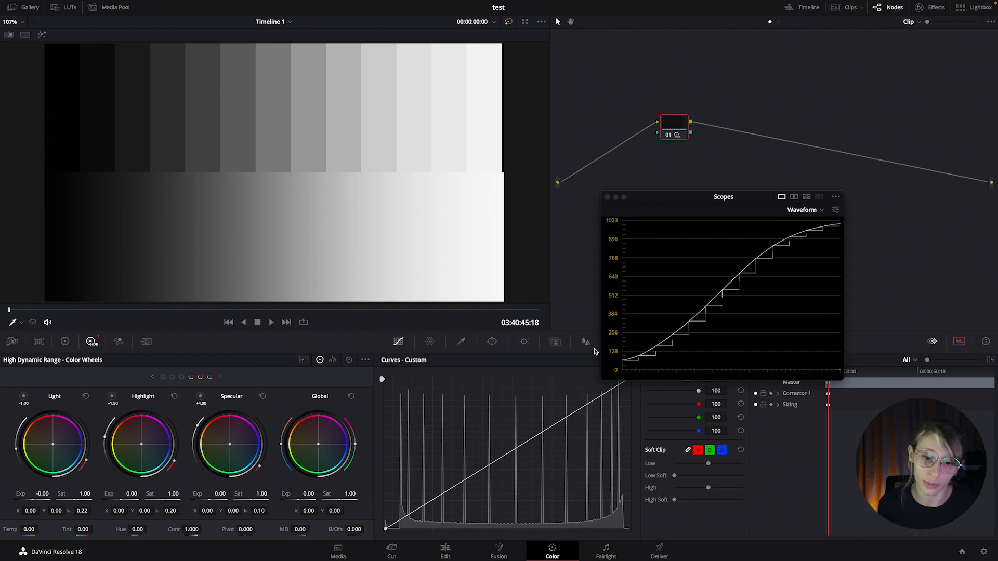
Open the HDR zones graph with the scopes moved aside and preview the Specular zone's tonal range at 0.45 exposure.
click(302, 363)
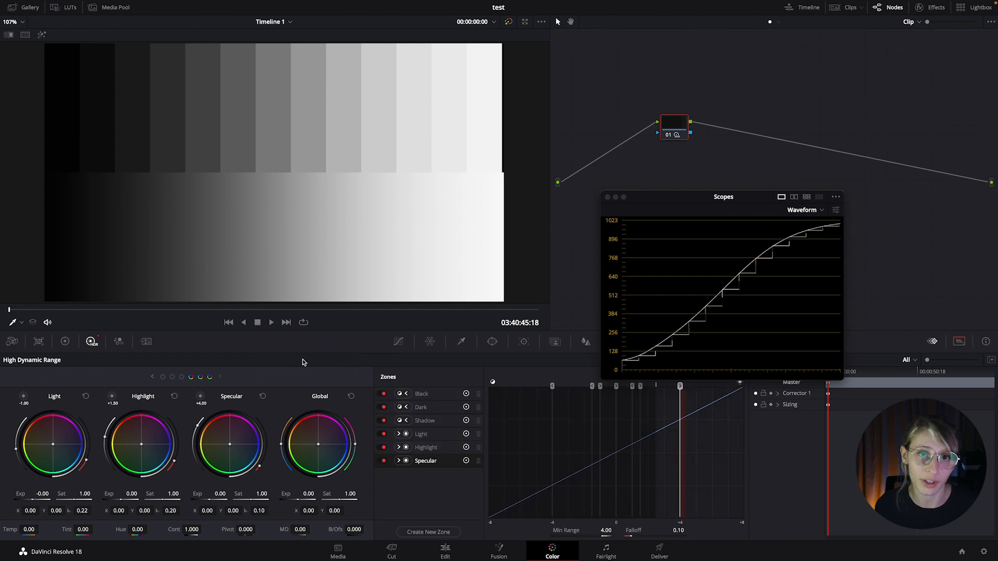
drag(700, 196, 811, 149)
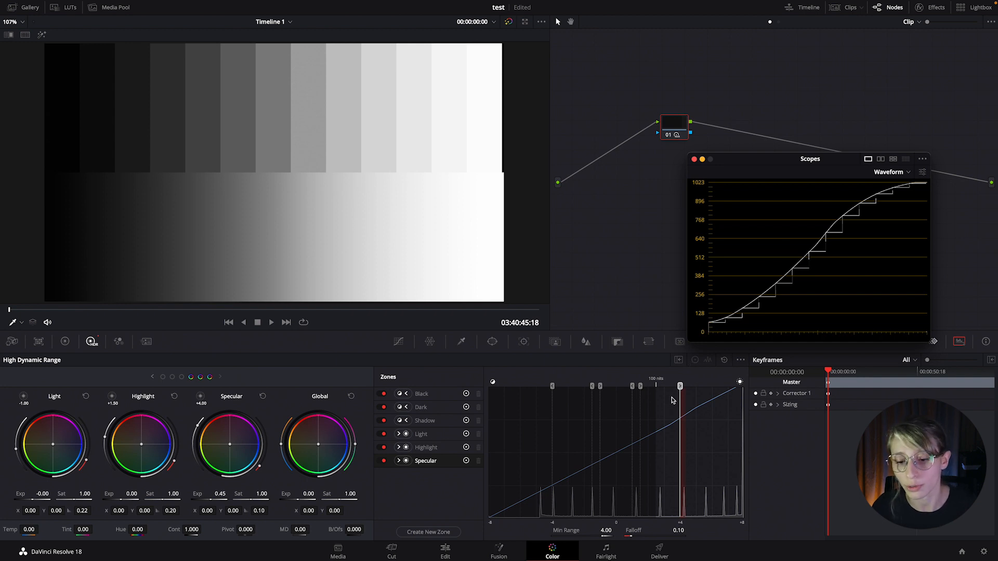
click(202, 397)
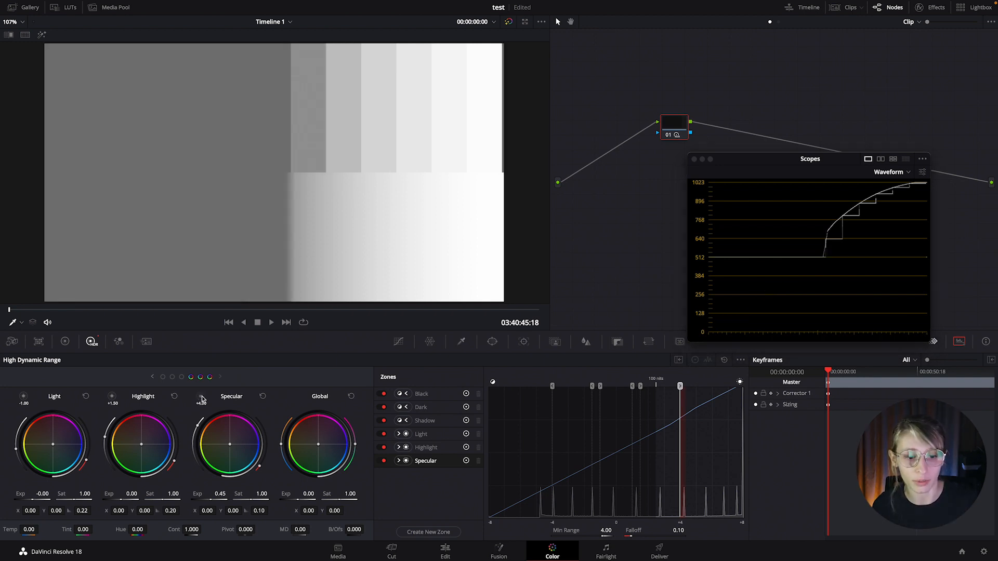
click(201, 398)
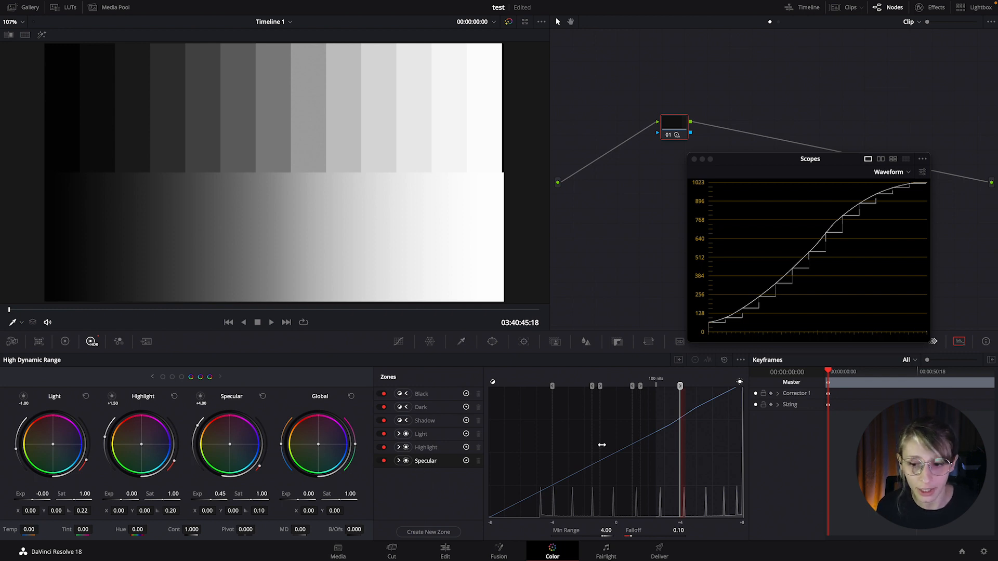
Try the Specular zone's Min Range at 5.45, 5.90, 3.75 and 4.42 with 0.67 exposure, and reset node 01's grade.
drag(680, 386, 704, 403)
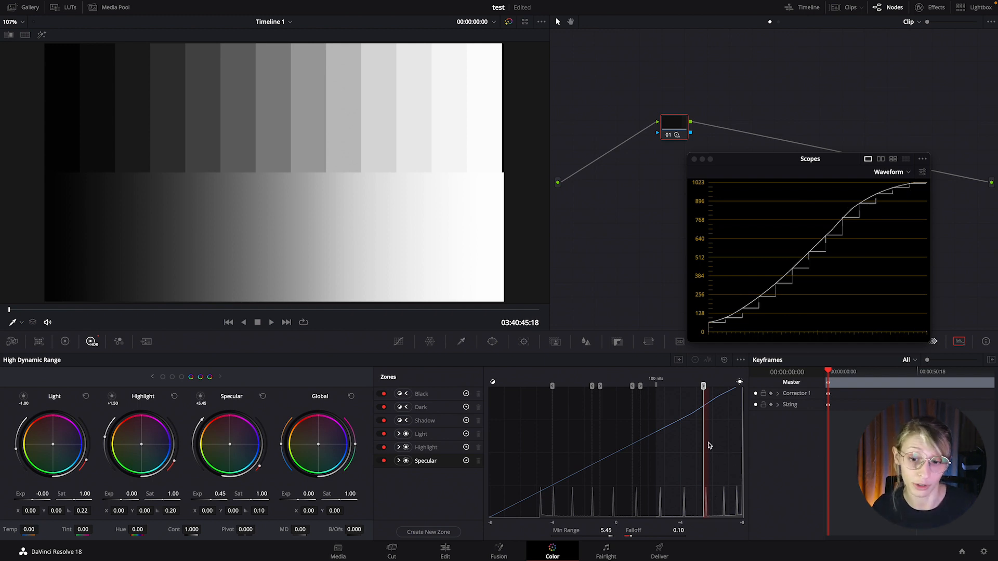
click(263, 396)
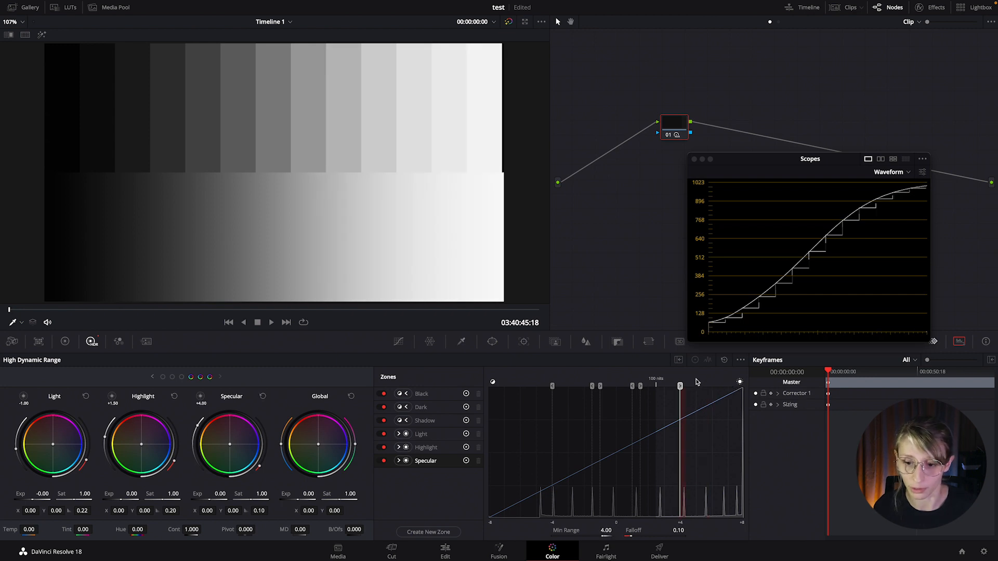
drag(681, 386, 704, 405)
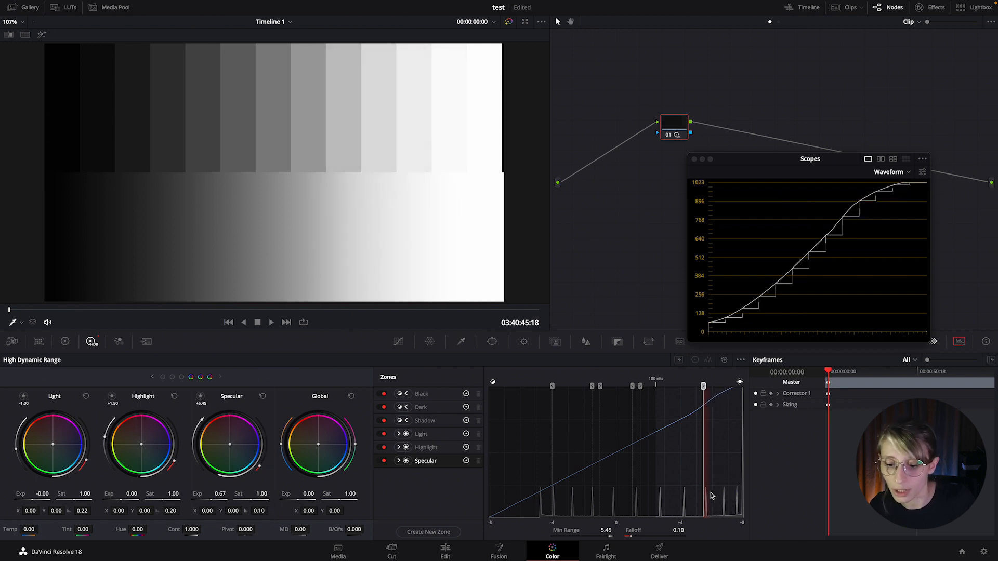
drag(704, 389, 732, 392)
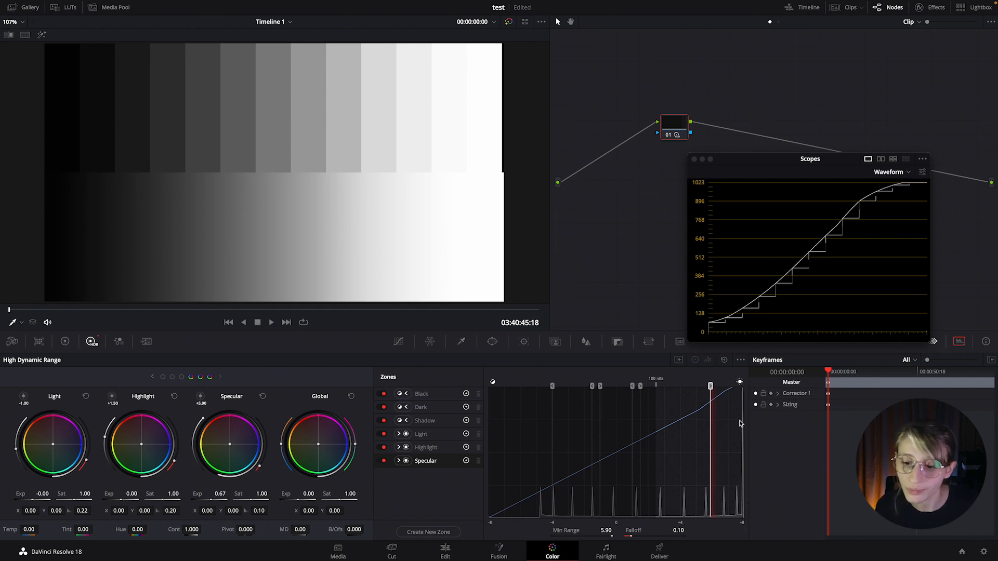
drag(711, 391, 691, 408)
mouse_move(670, 413)
mouse_down()
mouse_move(512, 422)
mouse_move(687, 419)
mouse_move(676, 420)
mouse_up()
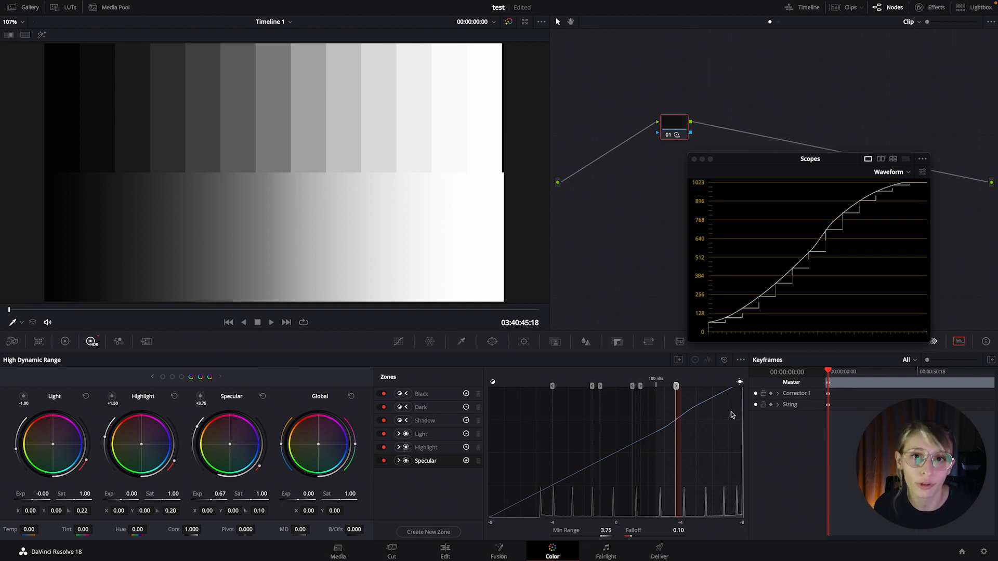
mouse_move(677, 386)
mouse_down()
mouse_move(700, 387)
mouse_move(635, 396)
mouse_move(690, 396)
mouse_move(686, 386)
mouse_up()
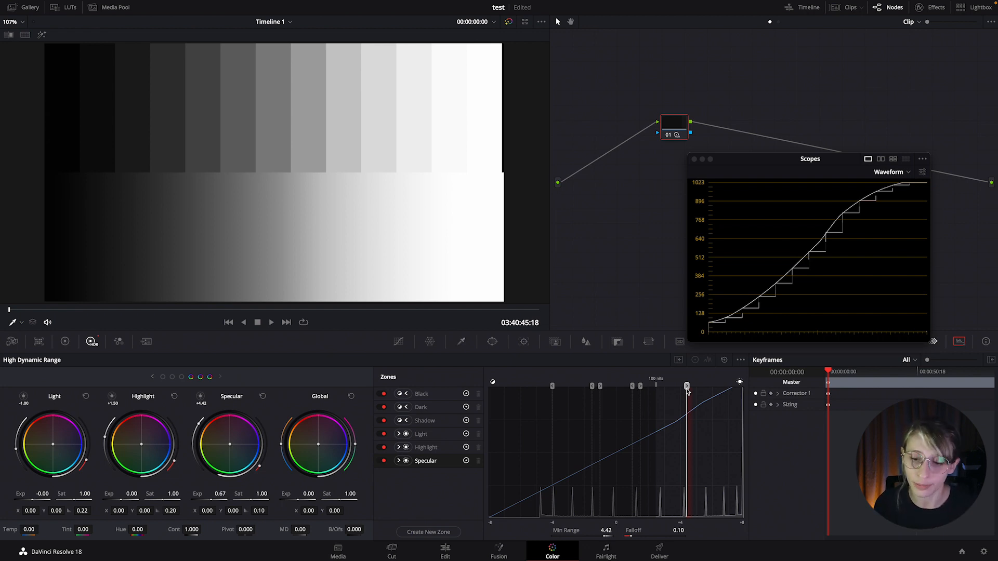
right_click(680, 127)
click(683, 130)
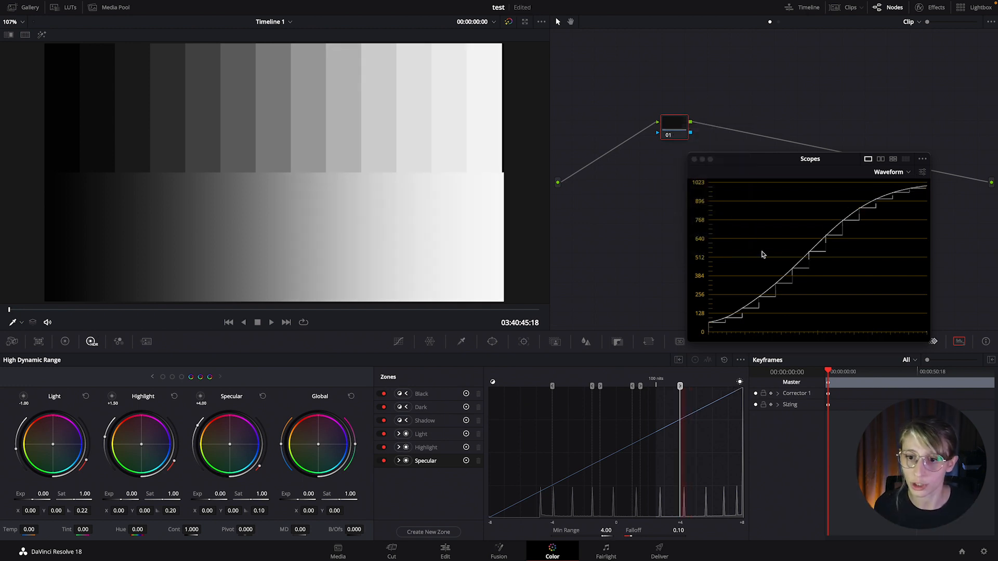
Show the clip thumbnails, switch to the third clip with the bedroom scene, and move the scopes below its node graph.
click(846, 8)
click(186, 294)
drag(768, 158, 691, 206)
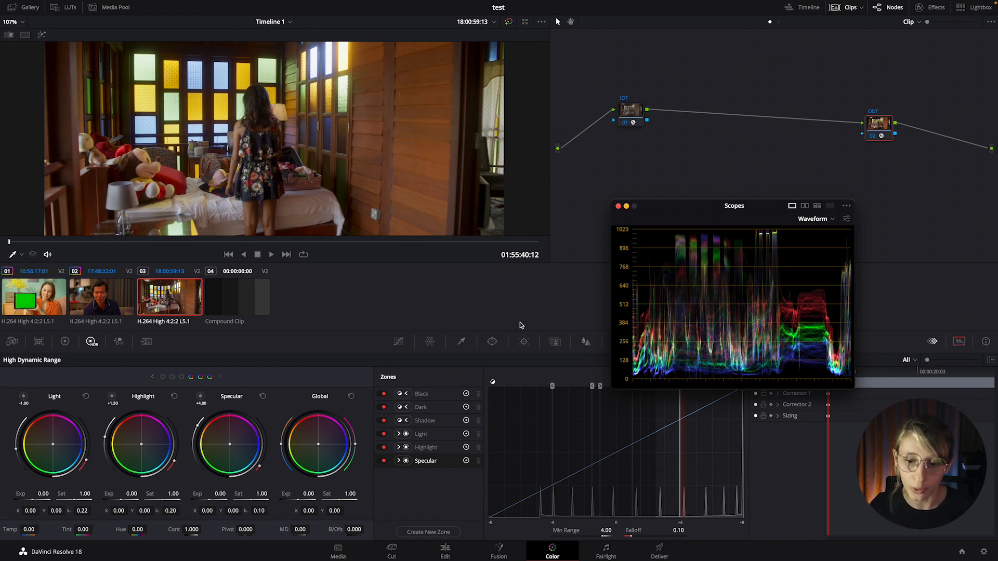
drag(680, 207, 737, 227)
Add a serial node between the IDT and ODT nodes and a parallel node alongside it.
drag(878, 130, 734, 98)
key(shift+s)
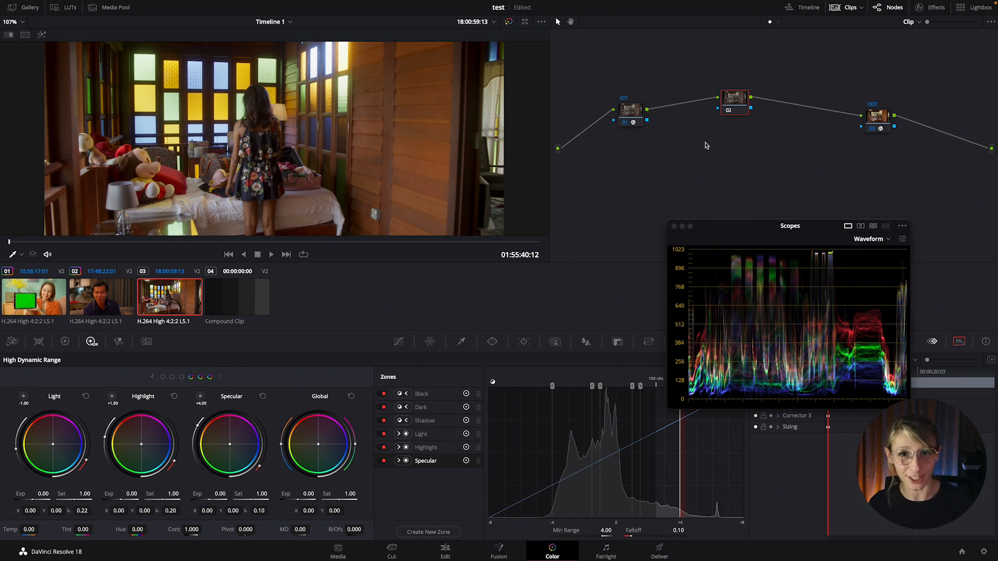
key(alt+p)
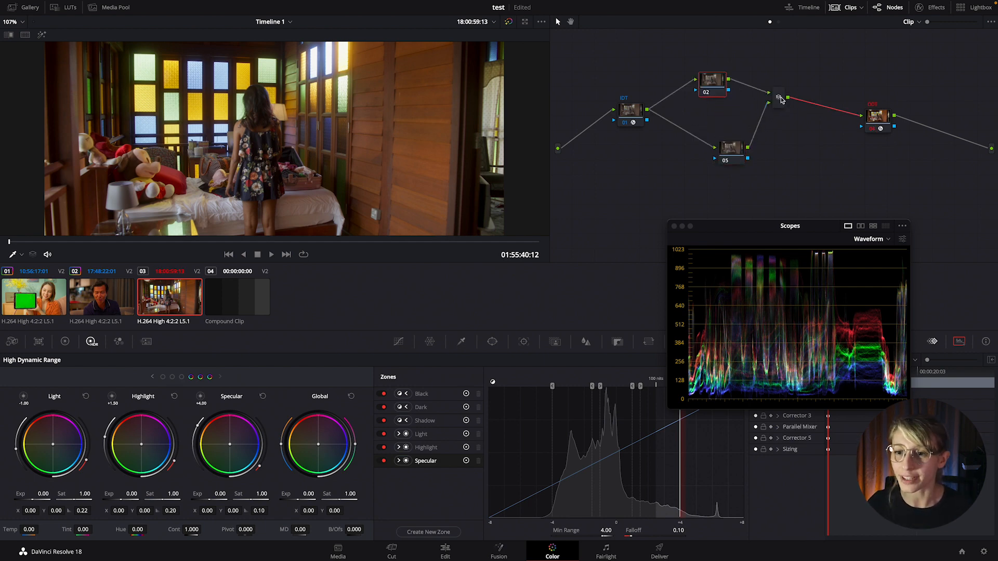
Spread out the parallel mixer and the two parallel nodes between the IDT and ODT nodes.
drag(781, 99, 811, 115)
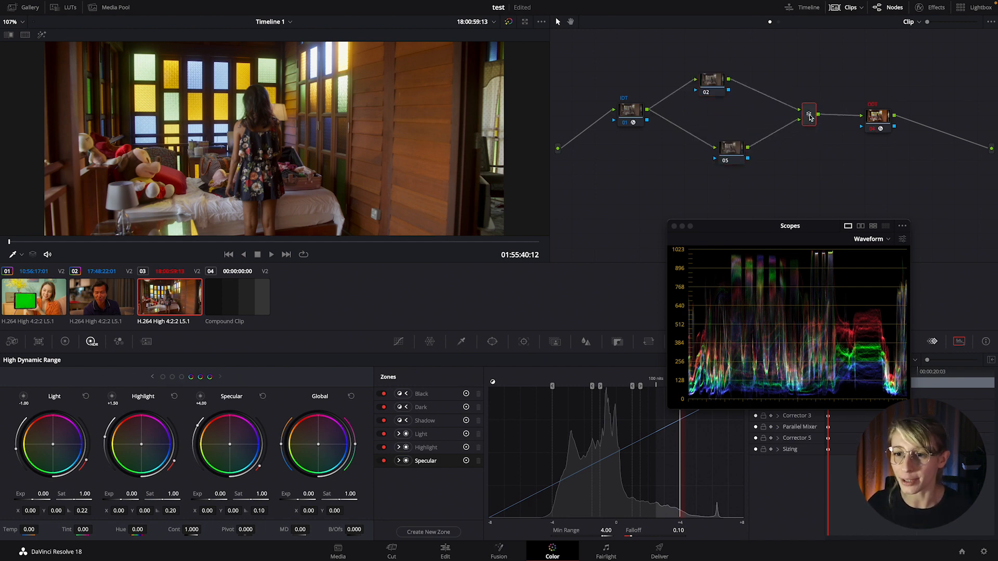
drag(740, 151, 731, 175)
drag(725, 72, 726, 93)
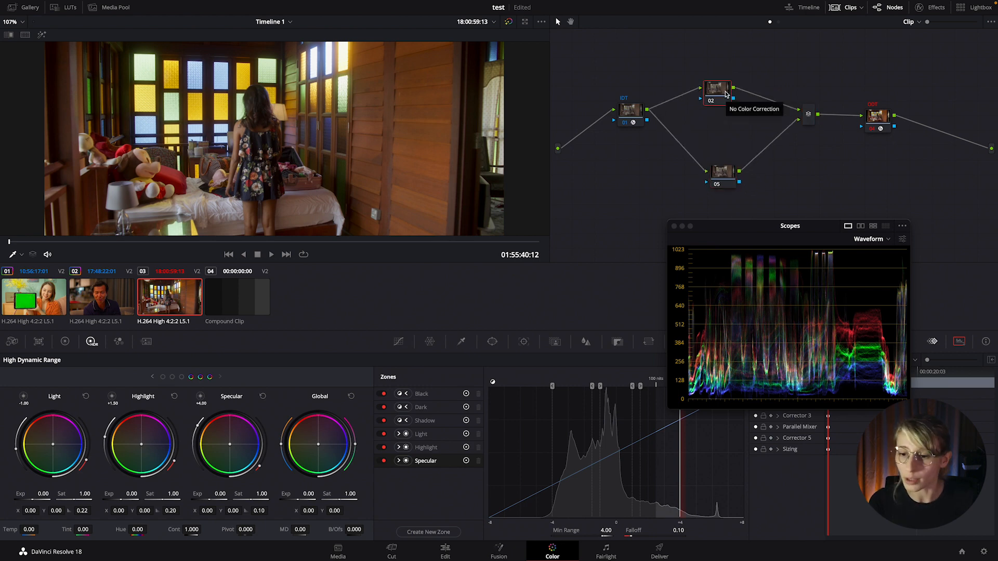
Hide the clip thumbnails, label the upper parallel node LGG, and lower its Gain to 0.91 in the primaries wheels.
key(alt+1)
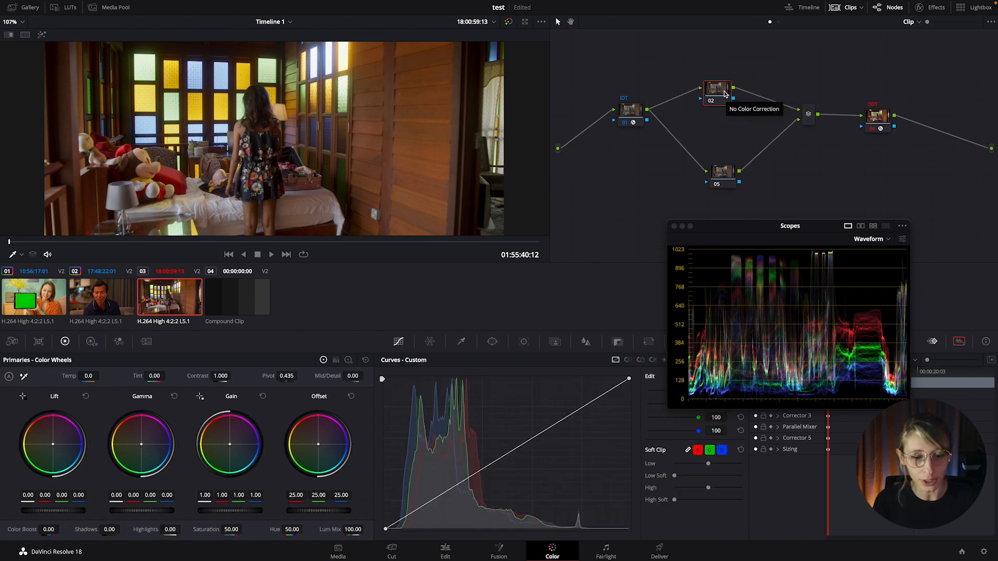
click(850, 7)
text(LGG)
key(Return)
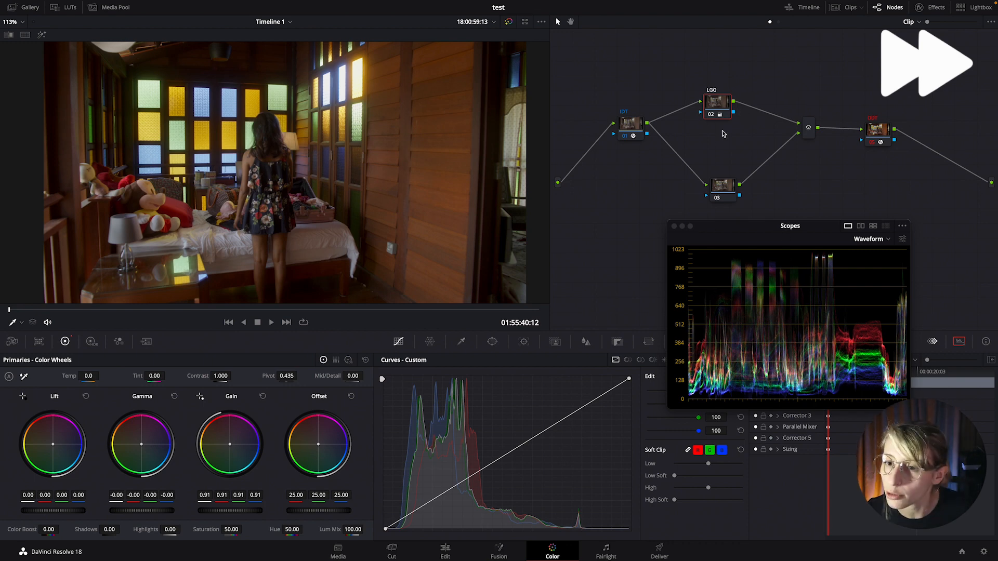
Add a serial node before the LGG node and label it HDR.
key(shift+s)
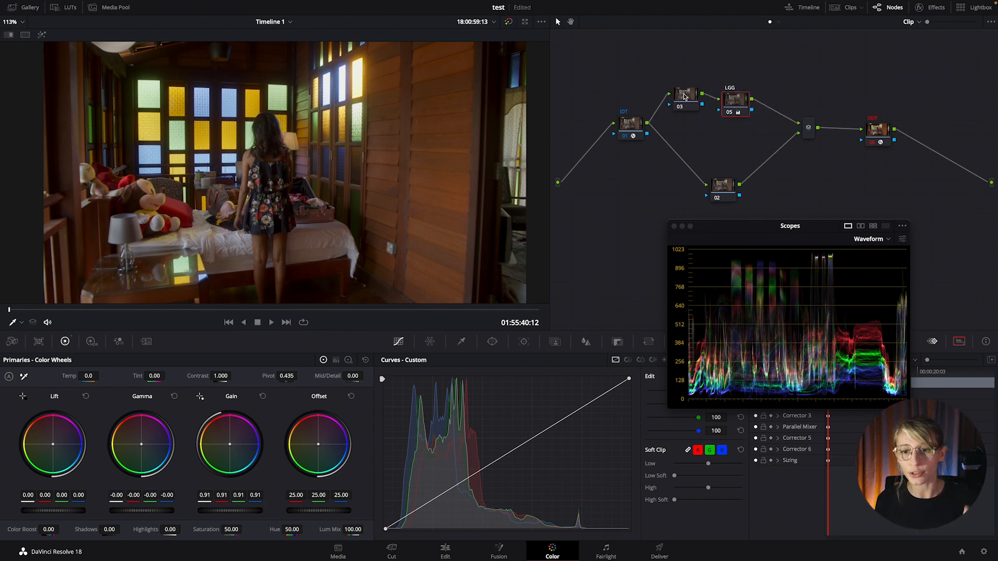
drag(684, 94, 682, 99)
right_click(680, 104)
click(711, 124)
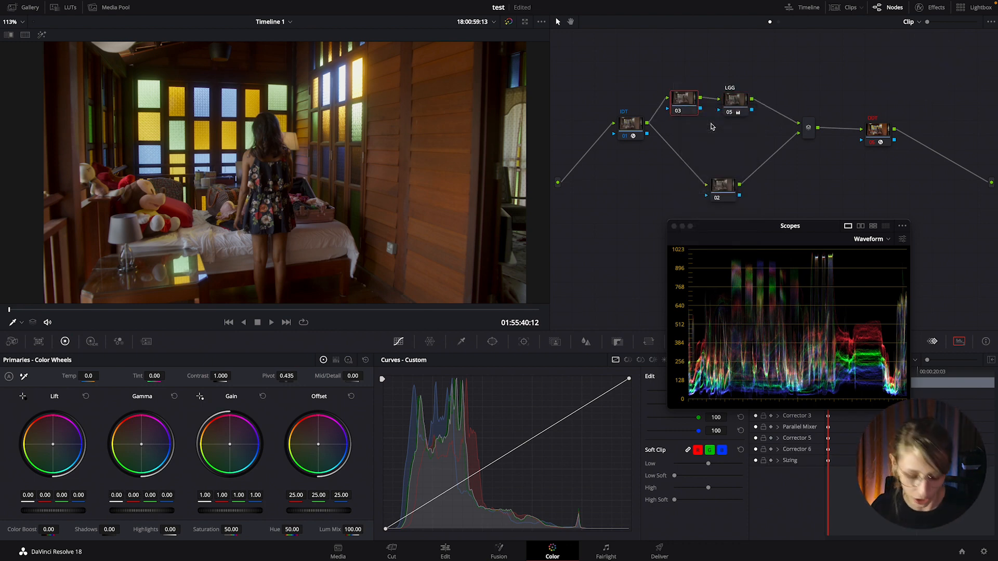
text(HDR)
key(Return)
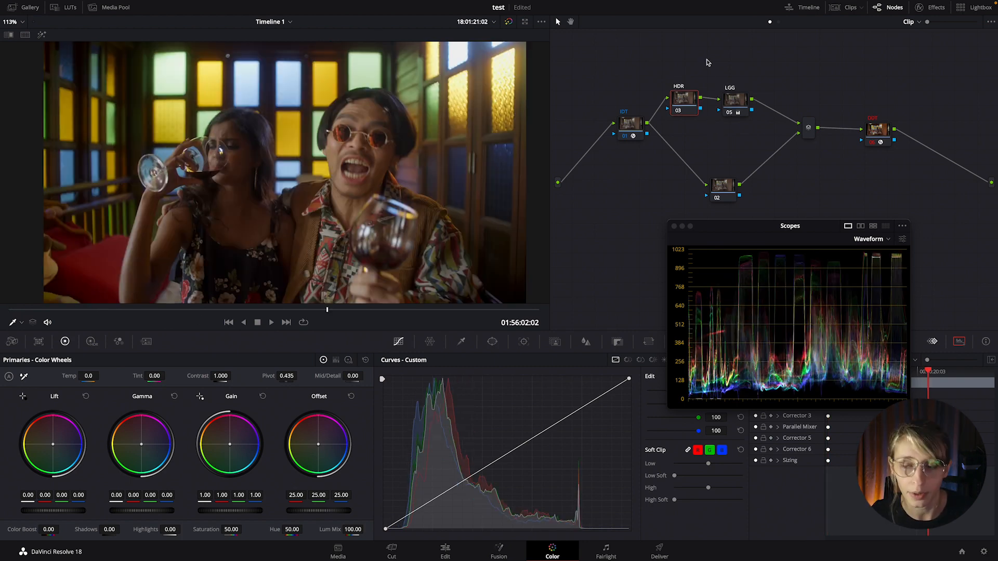
Compare the image and waveform with the LGG node disabled and enabled.
click(730, 112)
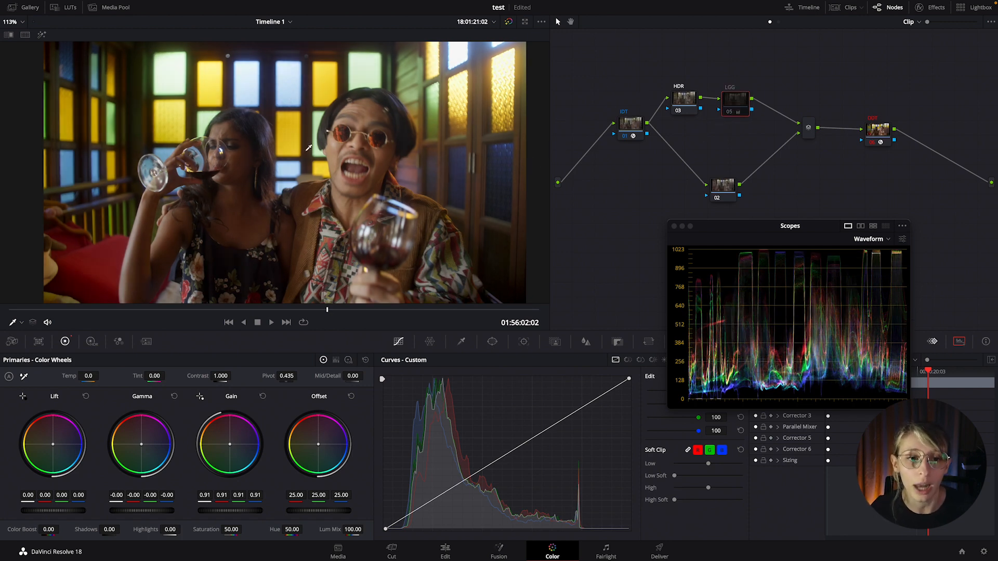
key(ctrl+d)
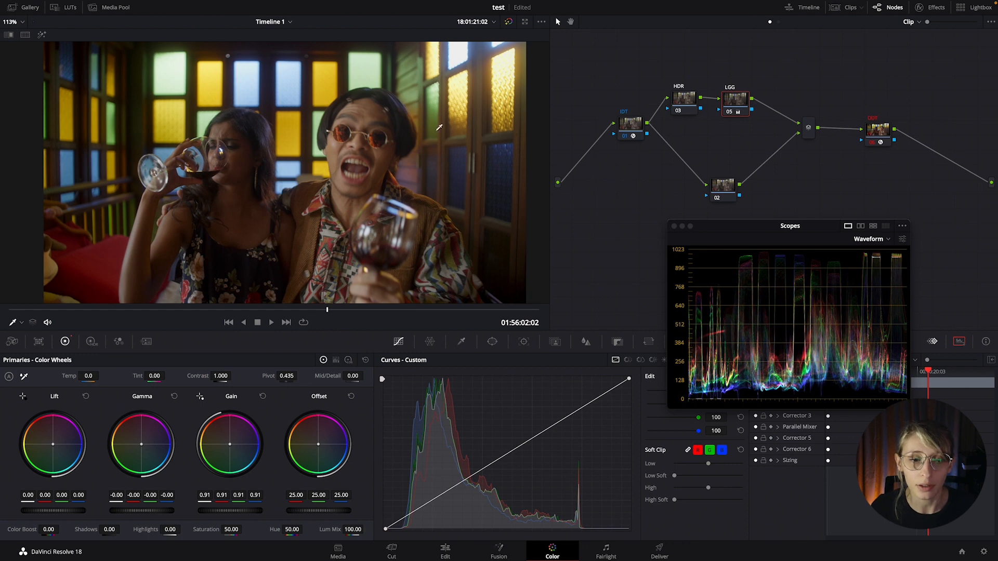
key(super+d)
key(super+d)
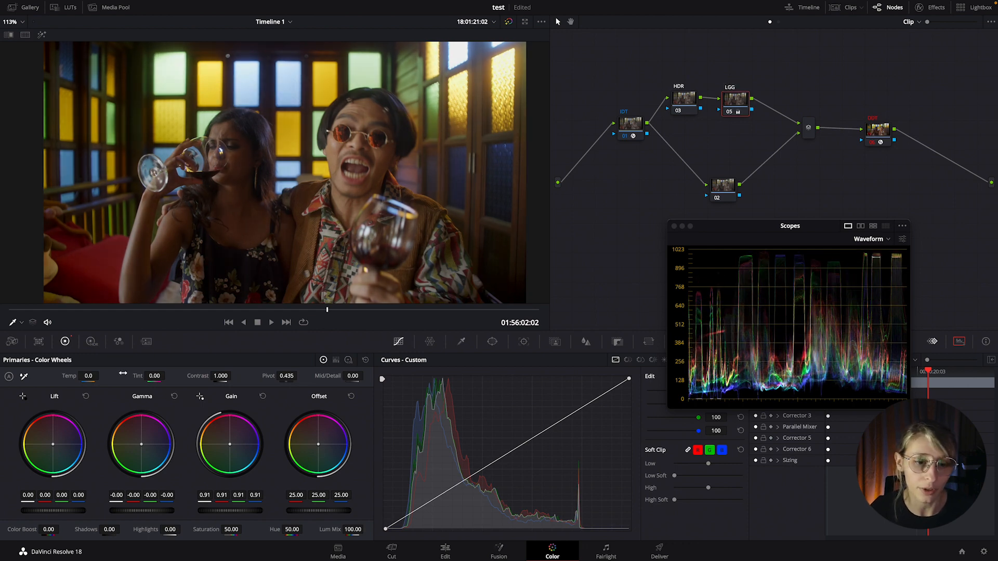
Show the HDR wheels for the HDR node at frame 18:01:20:22 and shift the scopes window.
click(92, 343)
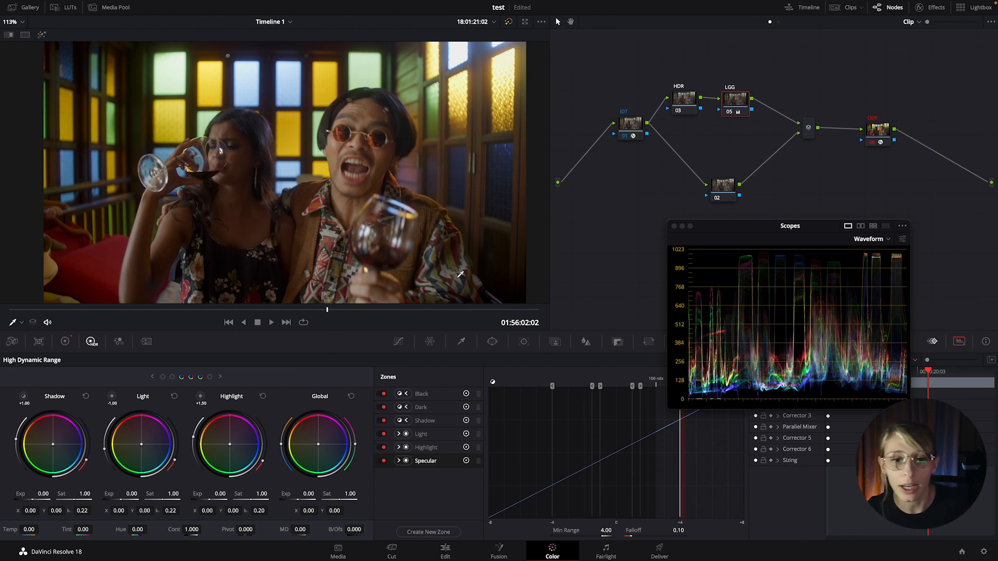
mouse_move(326, 310)
mouse_down()
mouse_move(289, 312)
mouse_move(324, 310)
mouse_up()
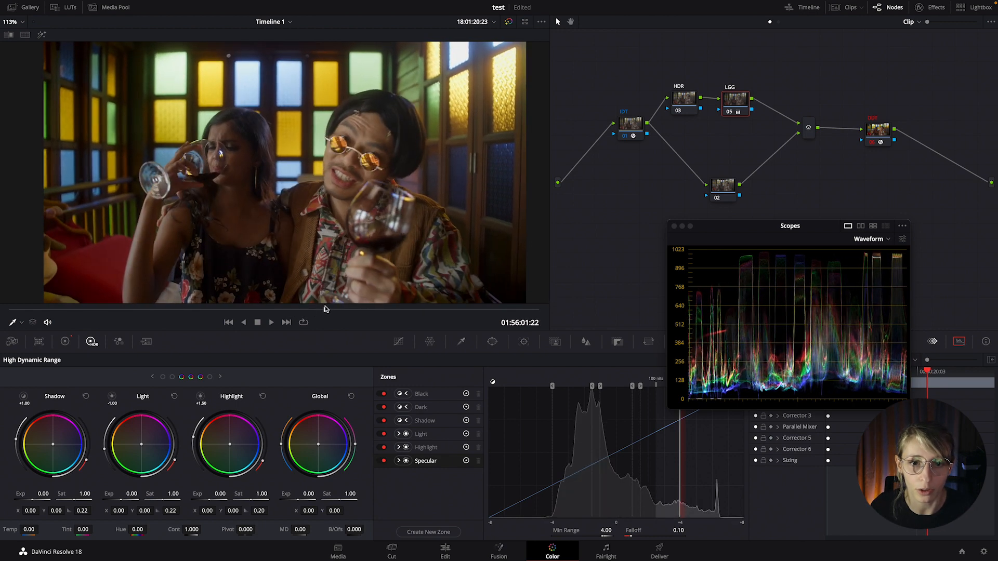
drag(777, 226, 681, 245)
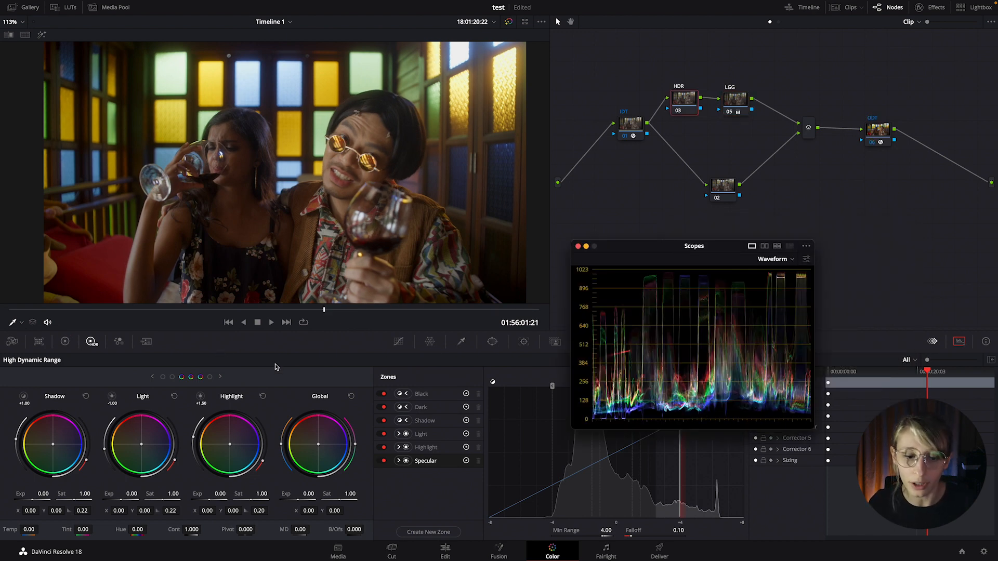
Preview which parts of the image the Light and Highlight zones affect.
click(143, 400)
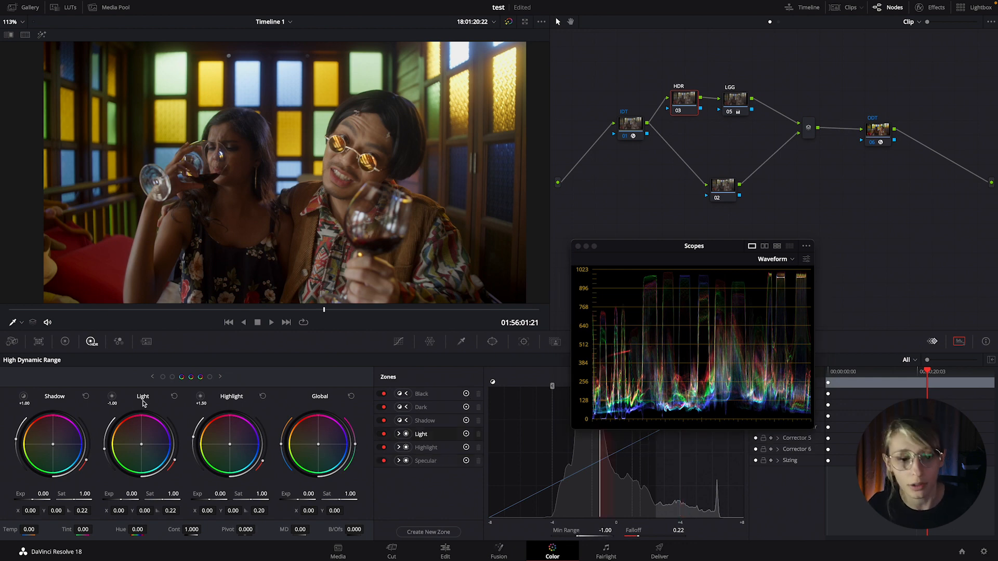
click(112, 398)
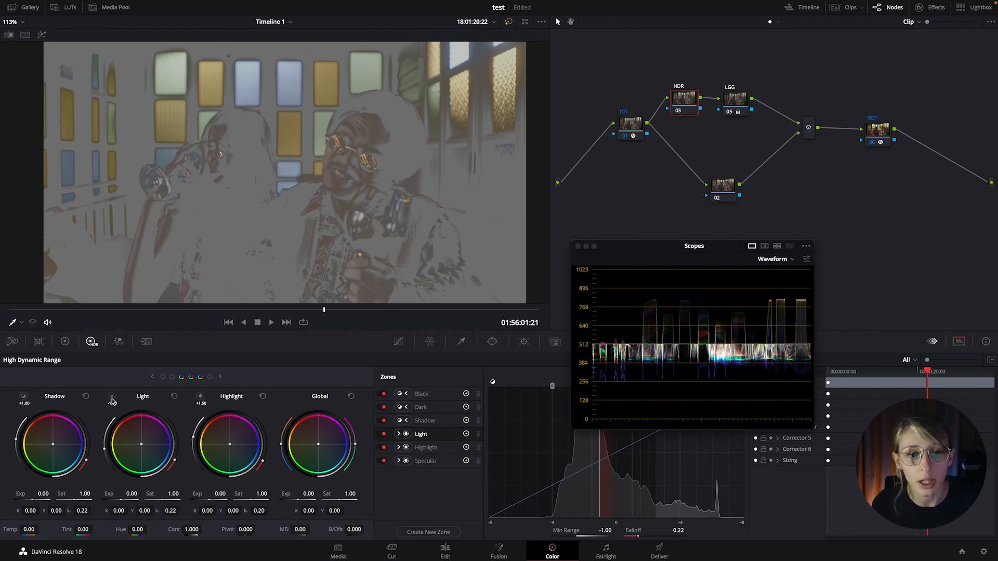
click(202, 399)
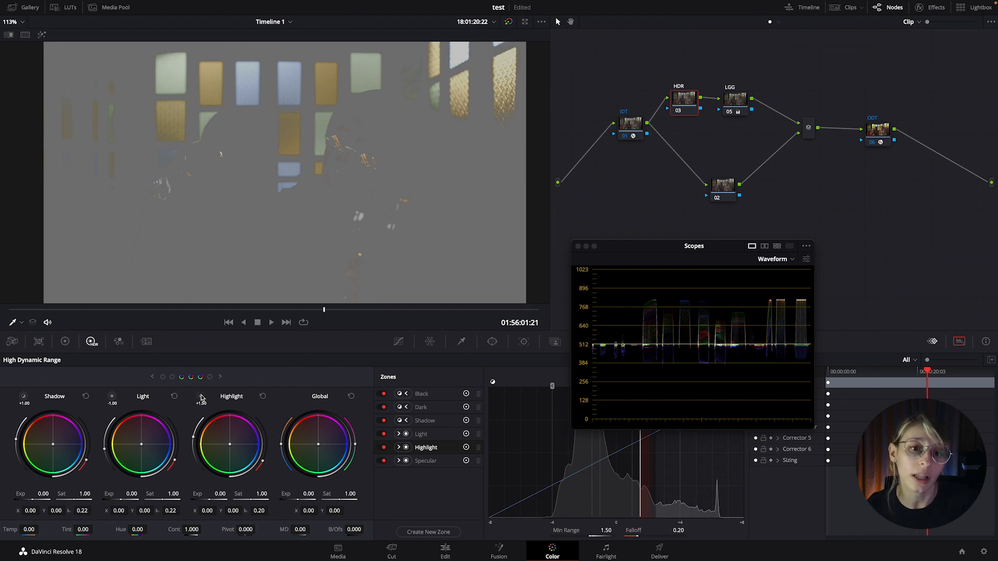
click(201, 399)
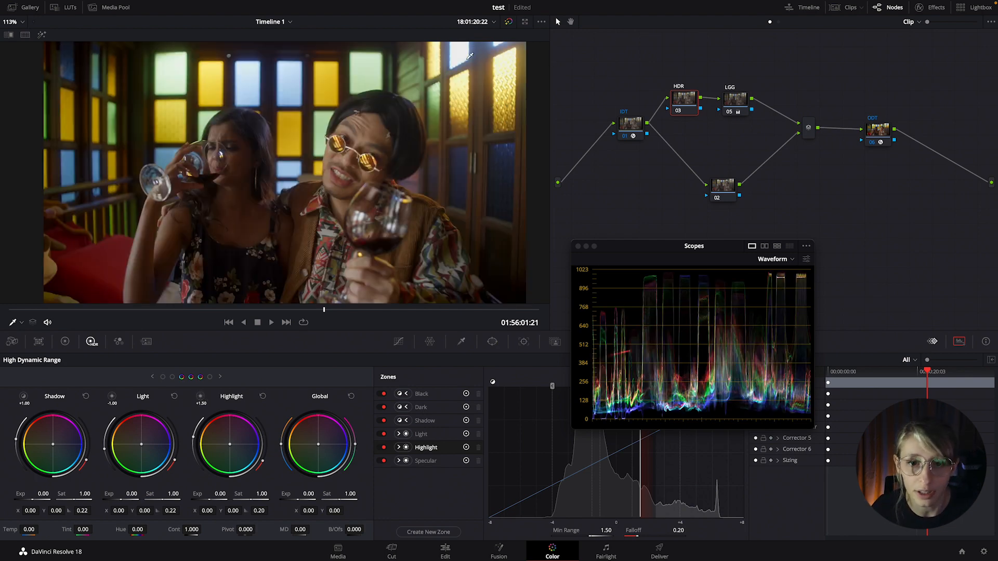
Bring up the Specular wheel and preview which parts of the image its zone affects.
click(209, 377)
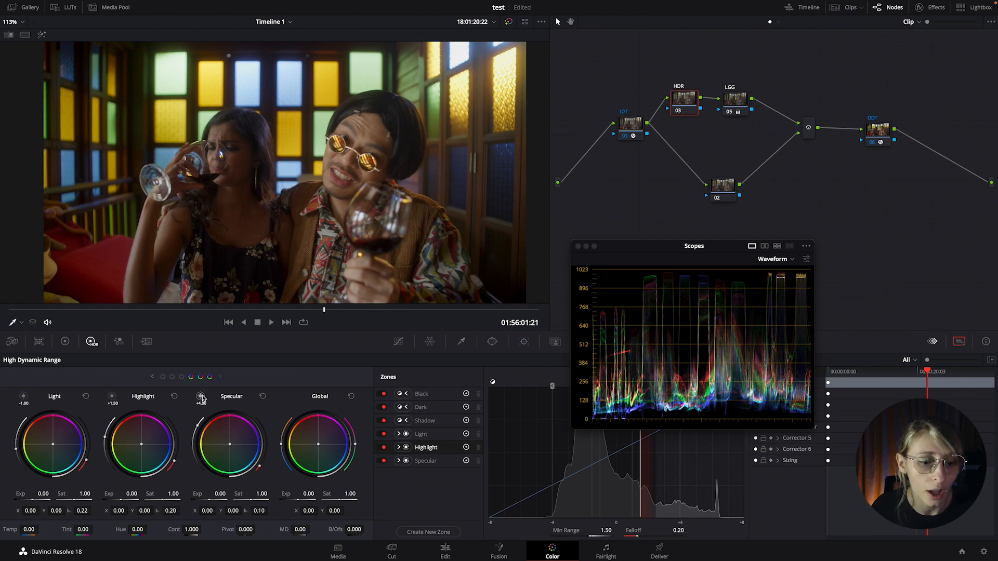
click(200, 398)
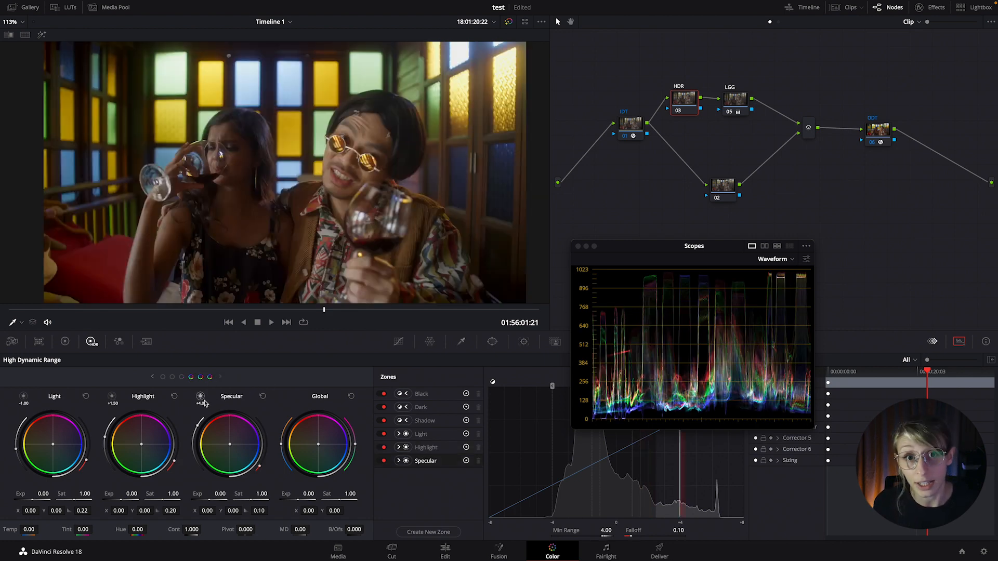
click(201, 399)
click(201, 398)
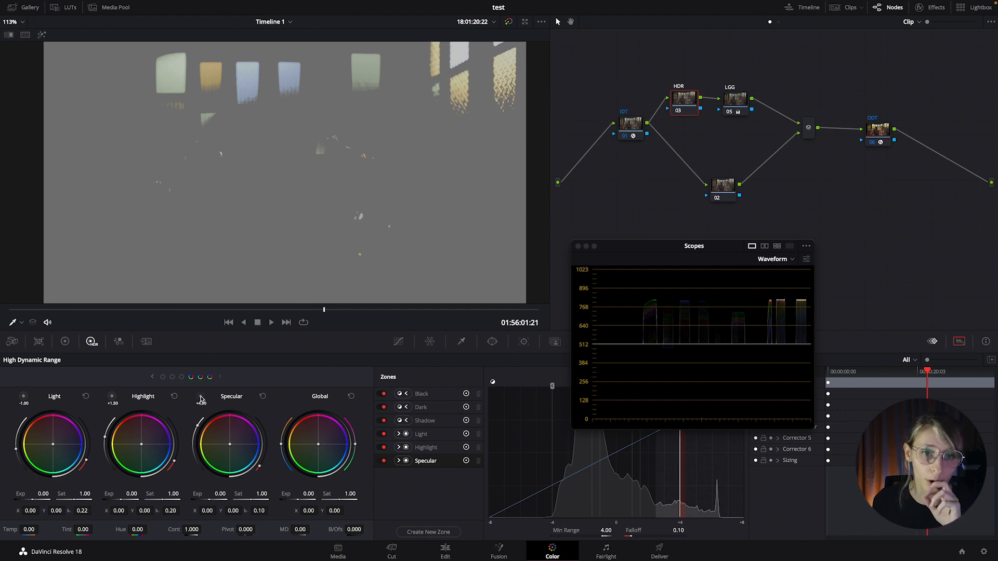
click(201, 399)
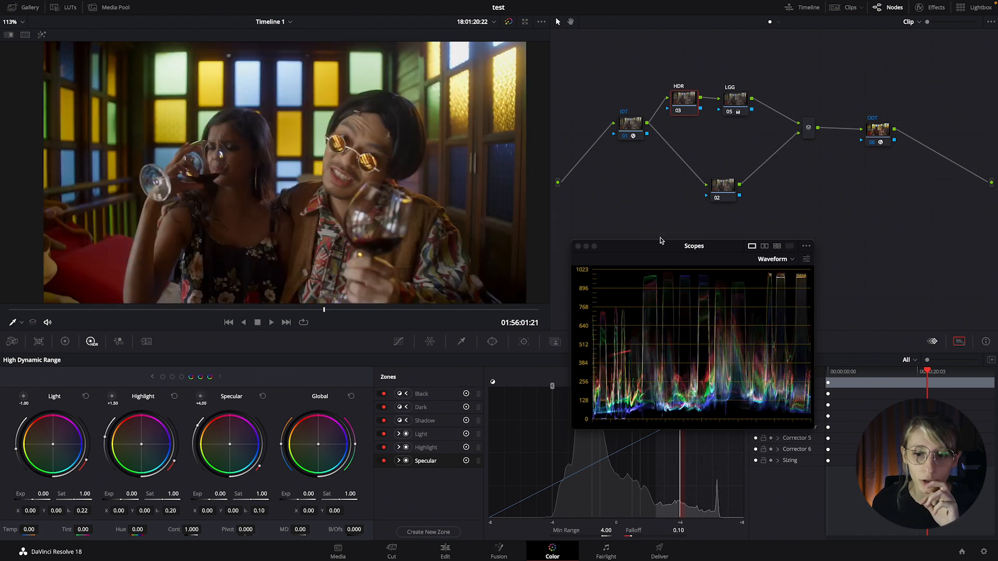
On the HDR node, lower the Specular exposure to -0.57 and the Highlight exposure to -0.35, previewing the Specular range and repositioning the scopes.
drag(653, 247, 720, 251)
drag(679, 97, 673, 81)
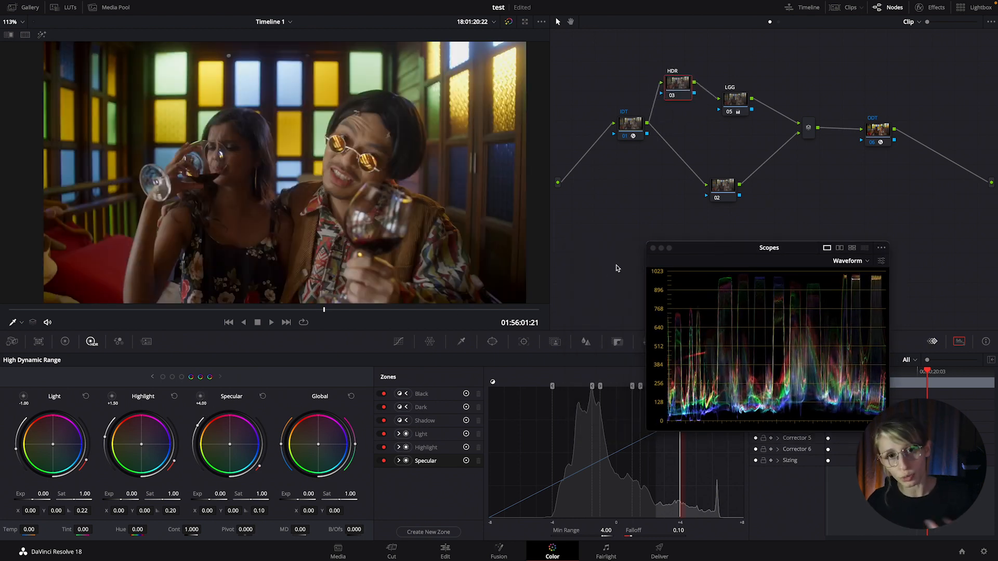
click(200, 399)
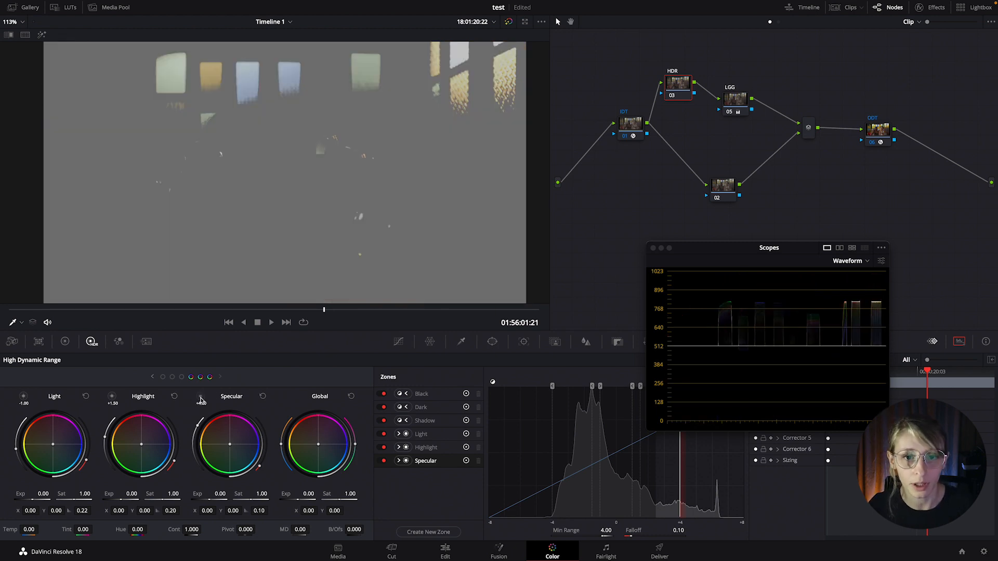
click(201, 398)
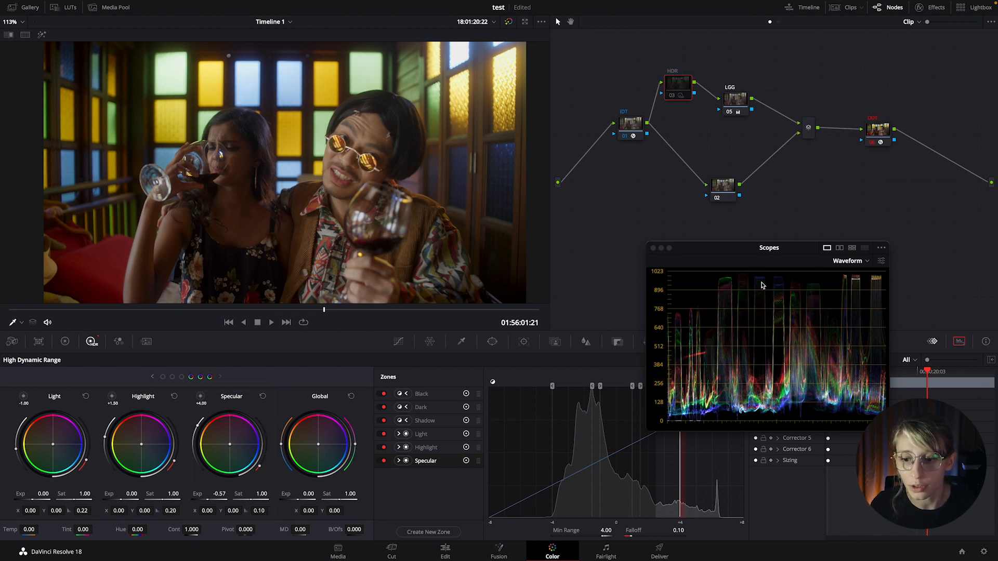
drag(761, 248, 601, 229)
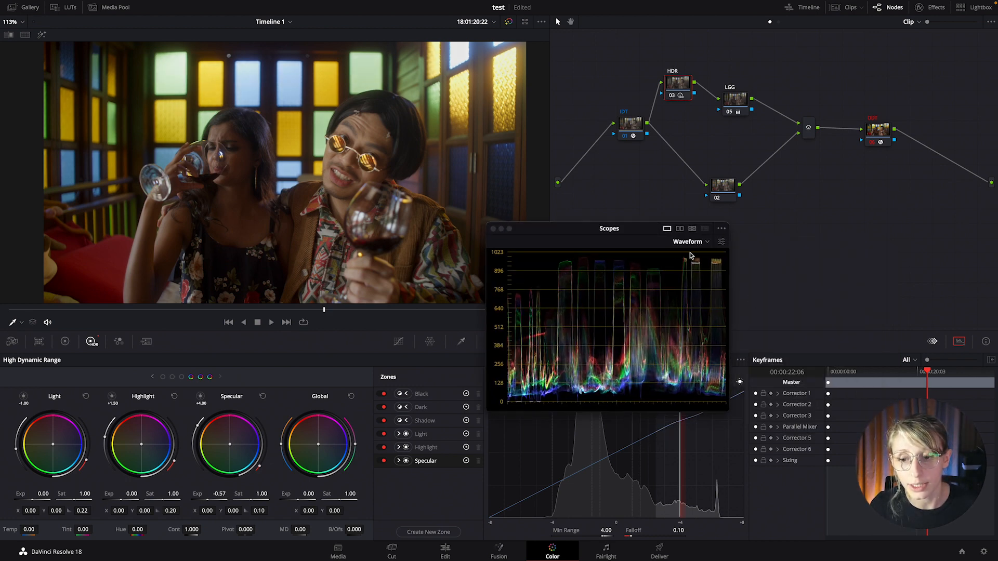
drag(614, 235, 647, 237)
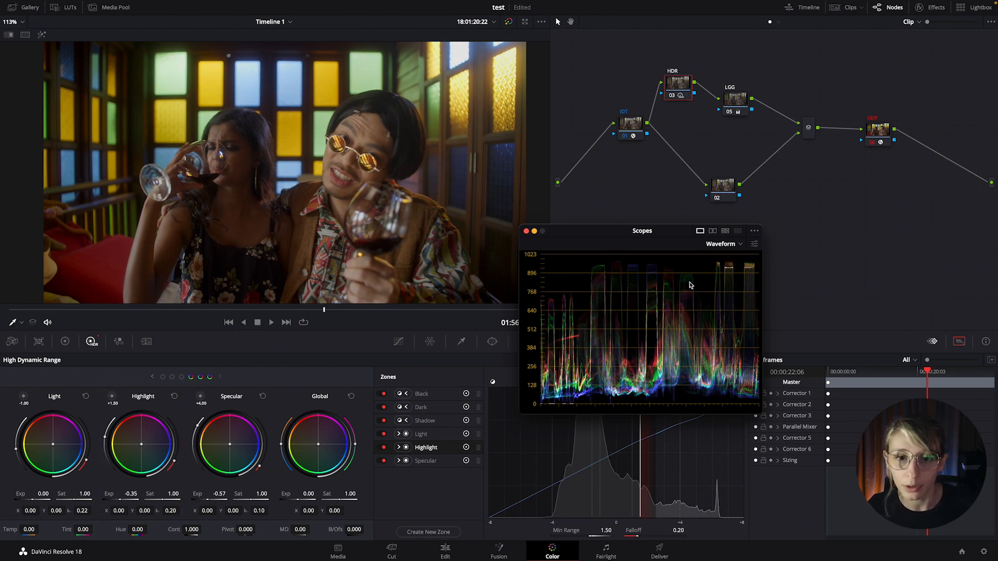
Toggle the HDR node off and on repeatedly to compare the window highlights and the waveform.
key(ctrl+d)
key(ctrl+d)
key(ctrl+d)
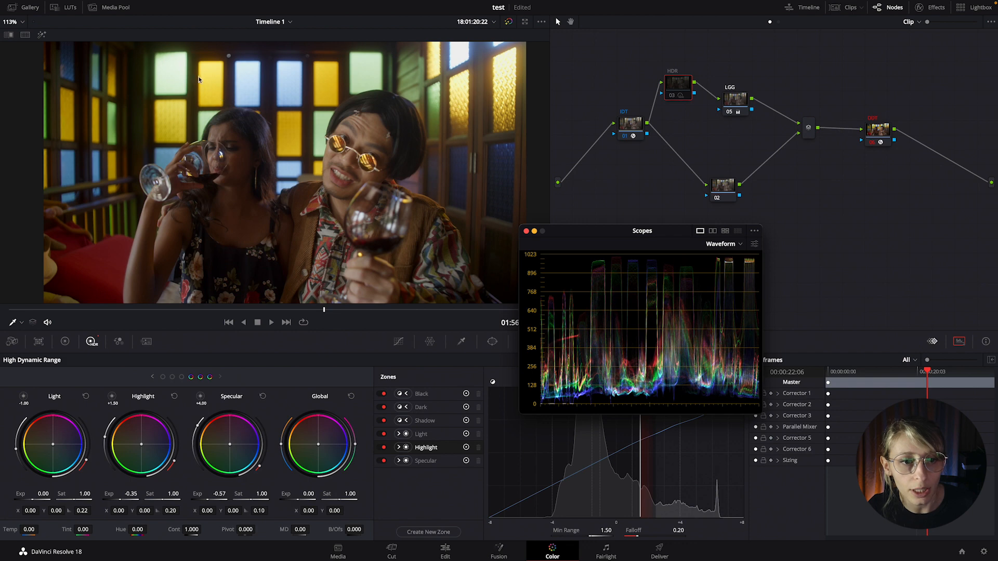
key(super+d)
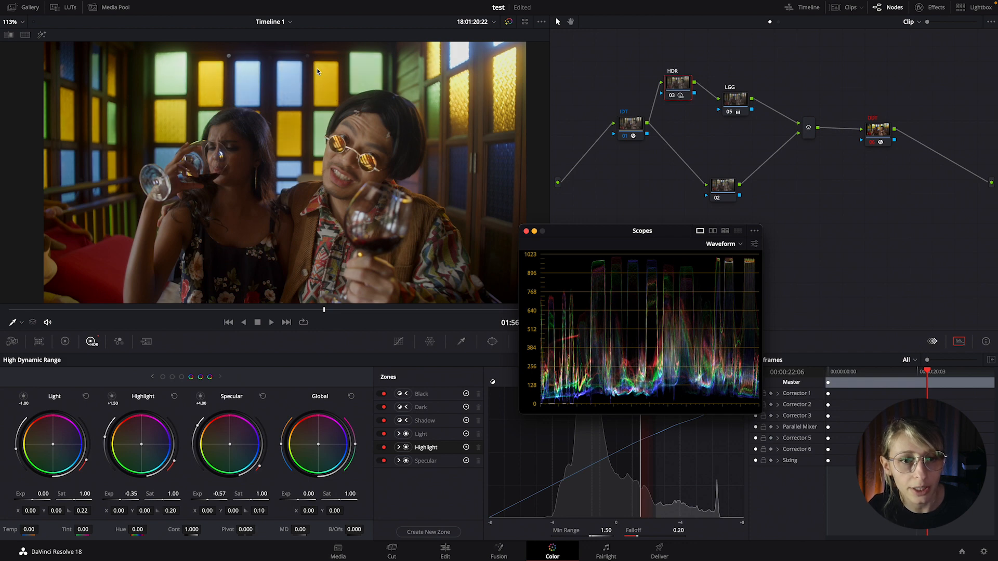
key(super+d)
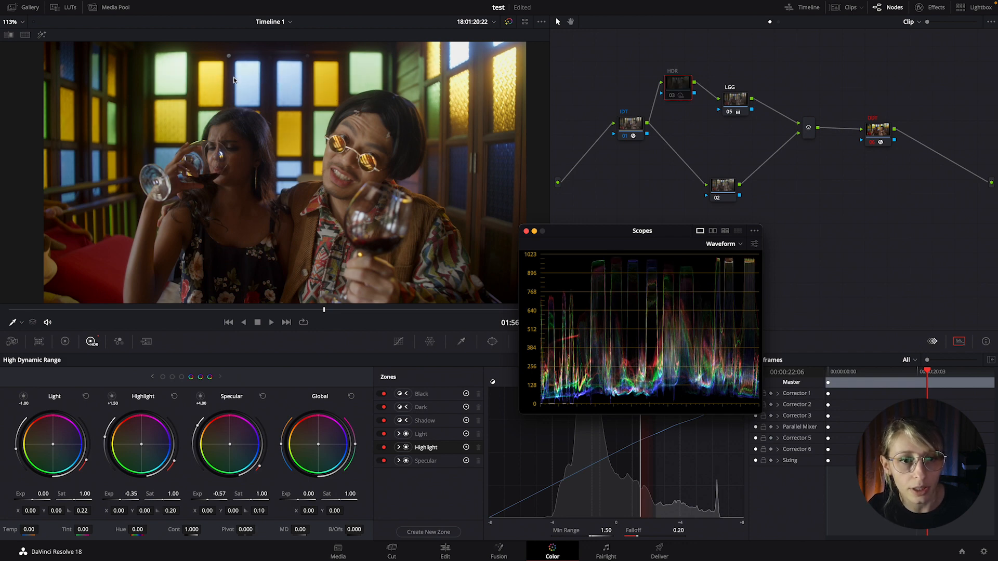
key(super+d)
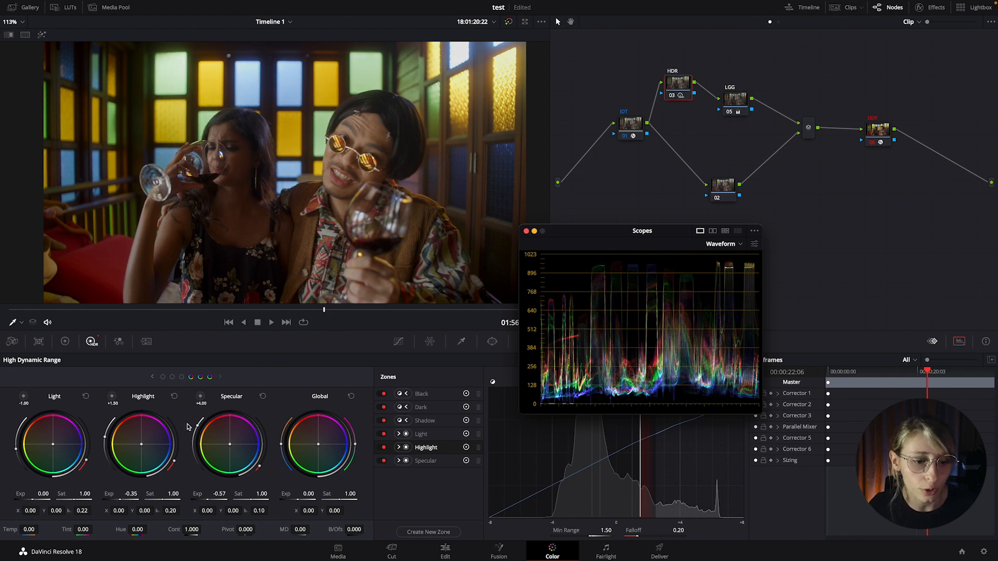
Preview the Light zone, lower its exposure to -0.07, and compare the image with the HDR node off and on.
click(182, 377)
click(112, 396)
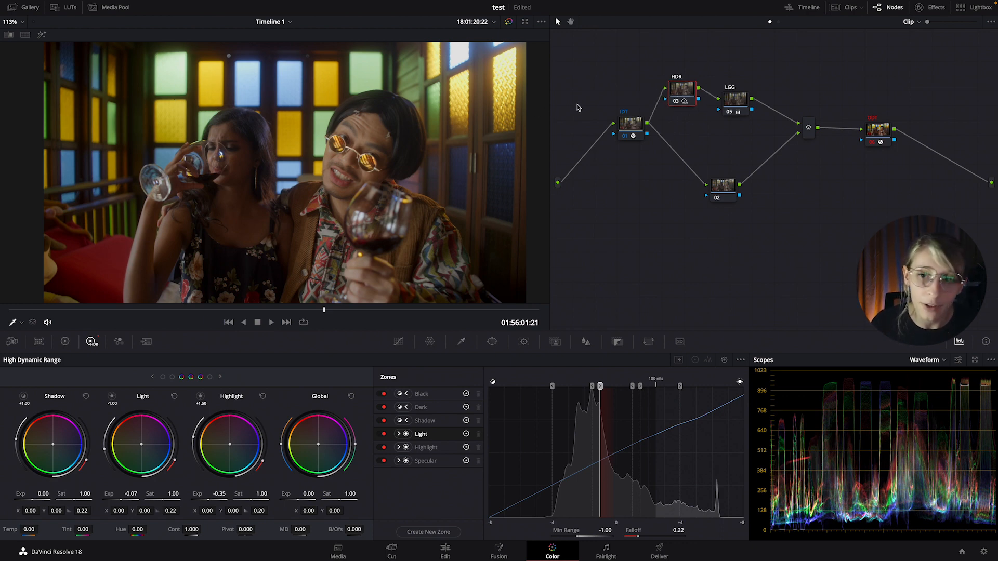
drag(683, 94, 680, 88)
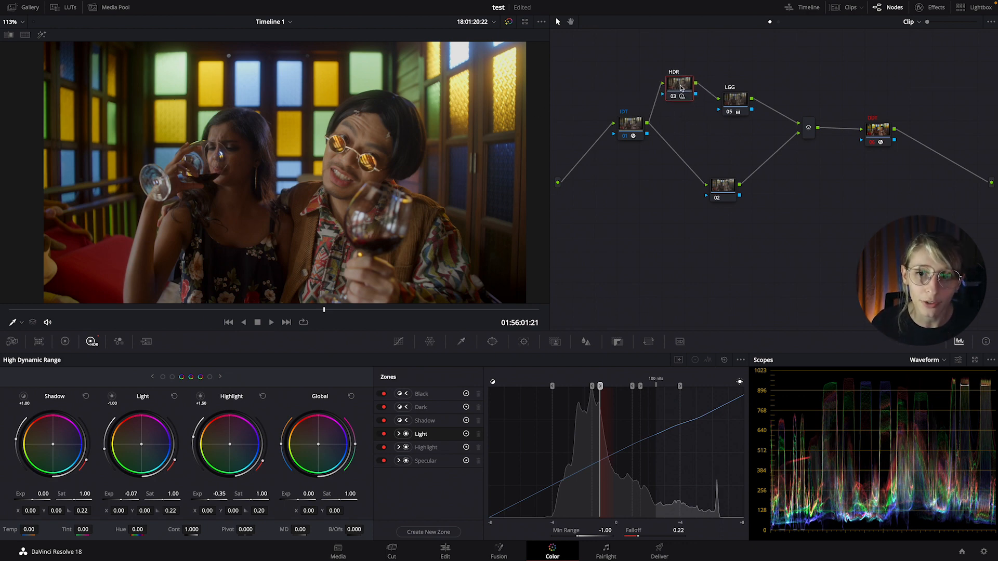
key(ctrl+d)
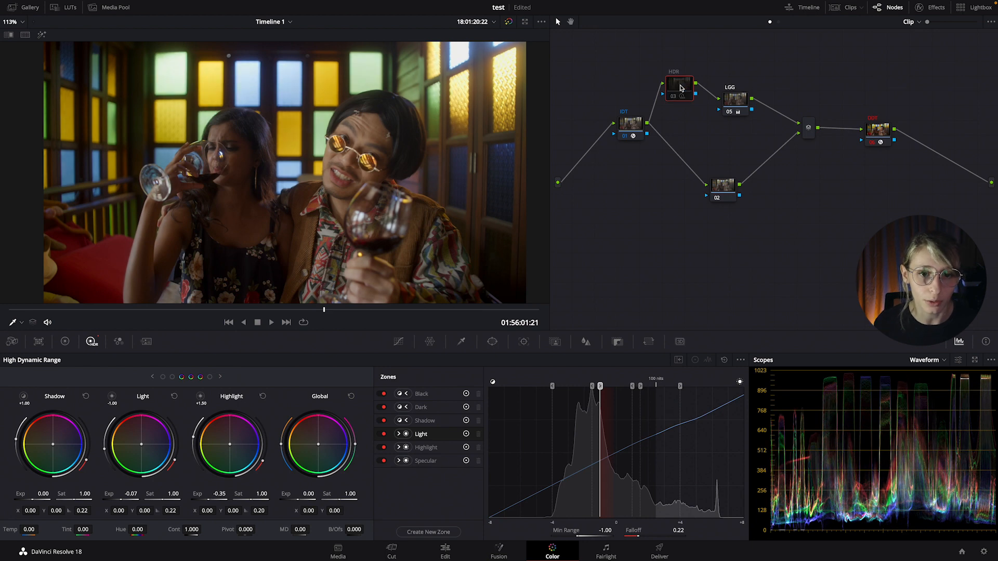
key(ctrl+d)
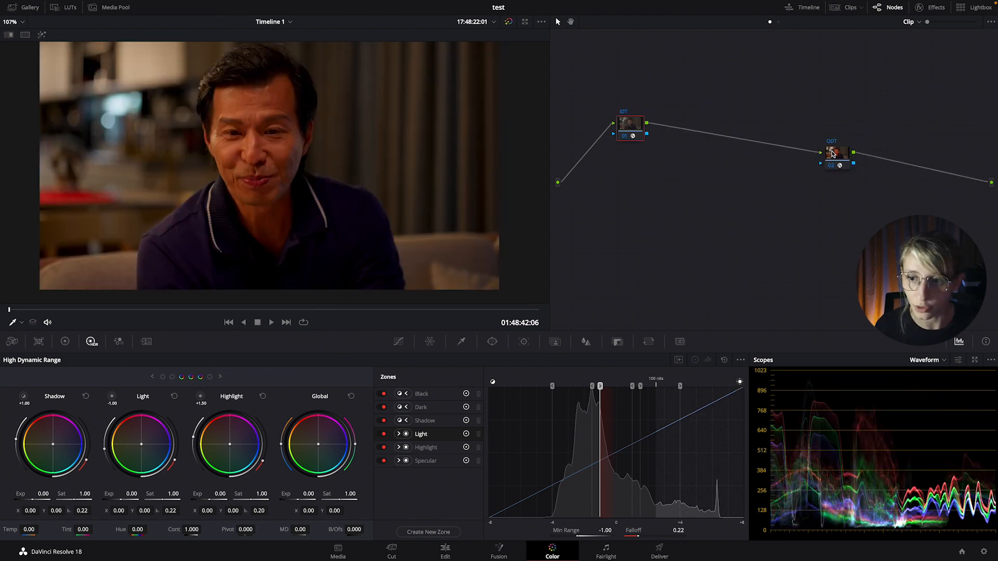
Insert a serial node before the ODT node and bring up the primaries color wheels.
drag(834, 154, 827, 134)
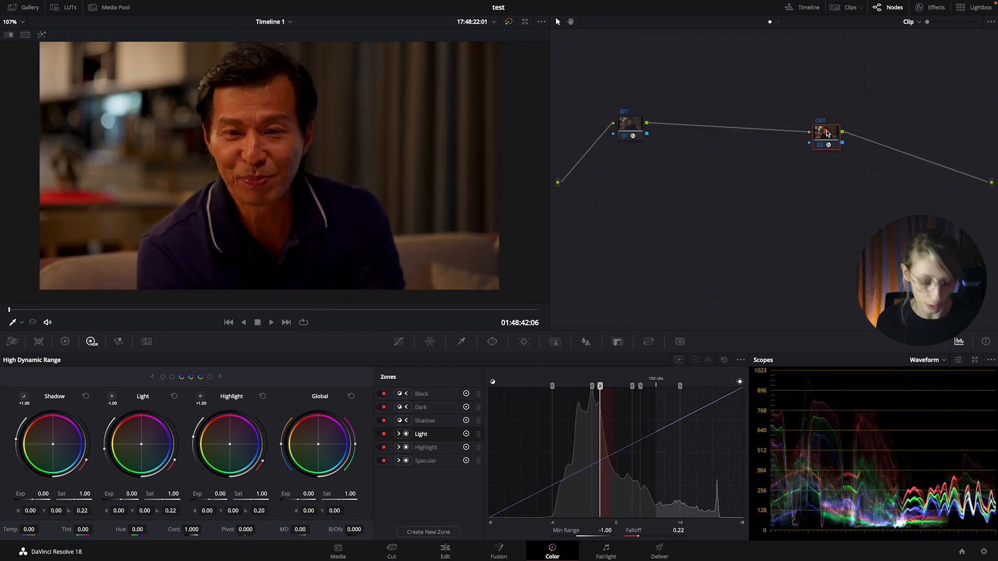
key(shift+s)
drag(823, 178, 780, 168)
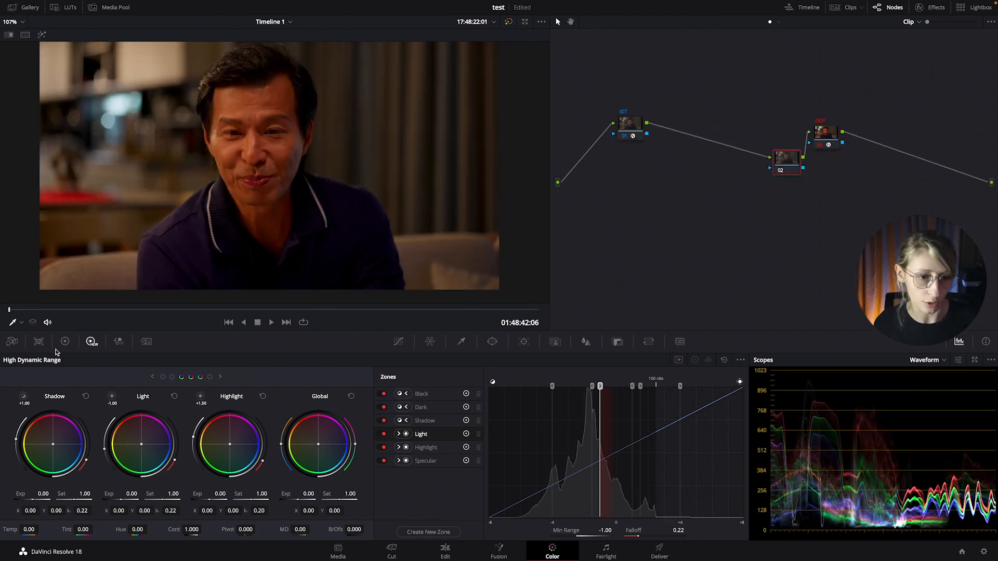
click(90, 341)
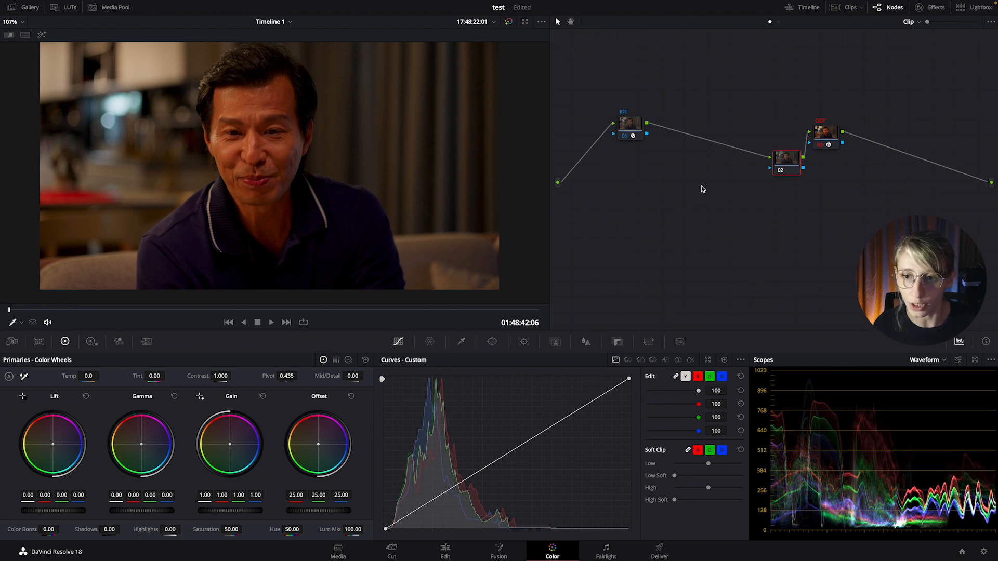
Add a layer node with its mixer between the IDT and ODT nodes, and label the upper node LGG.
key(alt+l)
drag(792, 167, 681, 104)
text(LGG)
key(Return)
Insert a serial node before the LGG node and label it HDR.
key(shift+s)
right_click(671, 113)
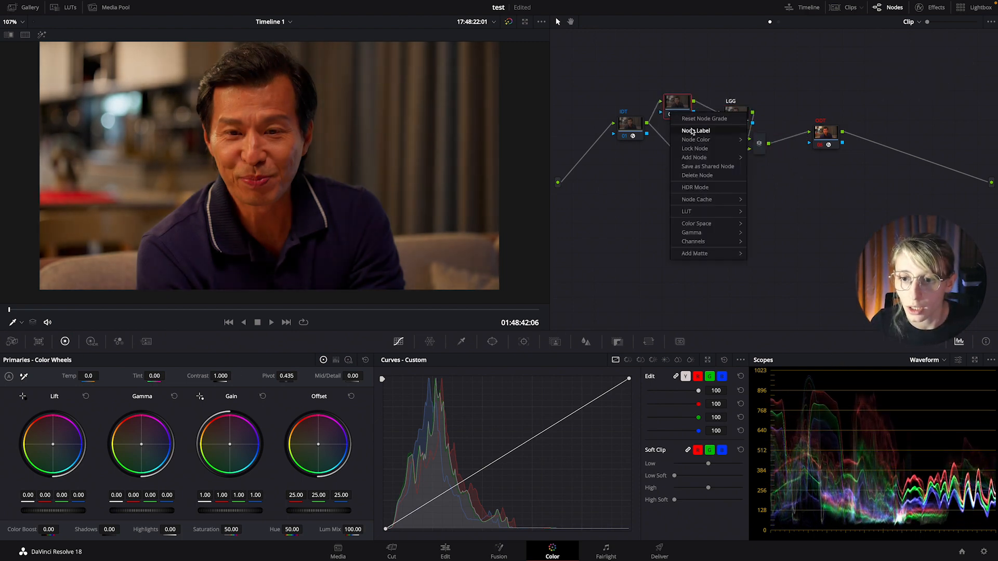
click(692, 132)
text(HDR)
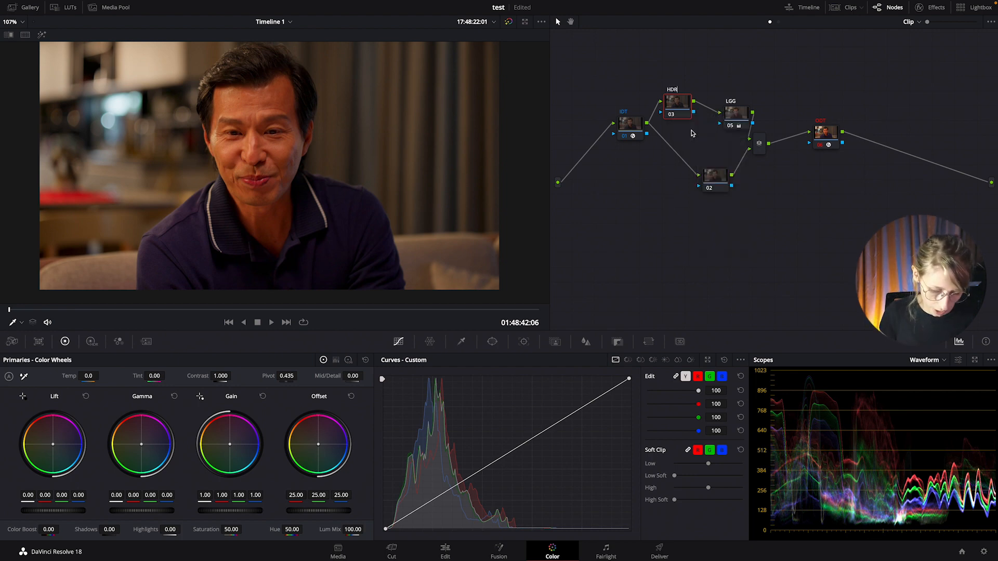
click(672, 112)
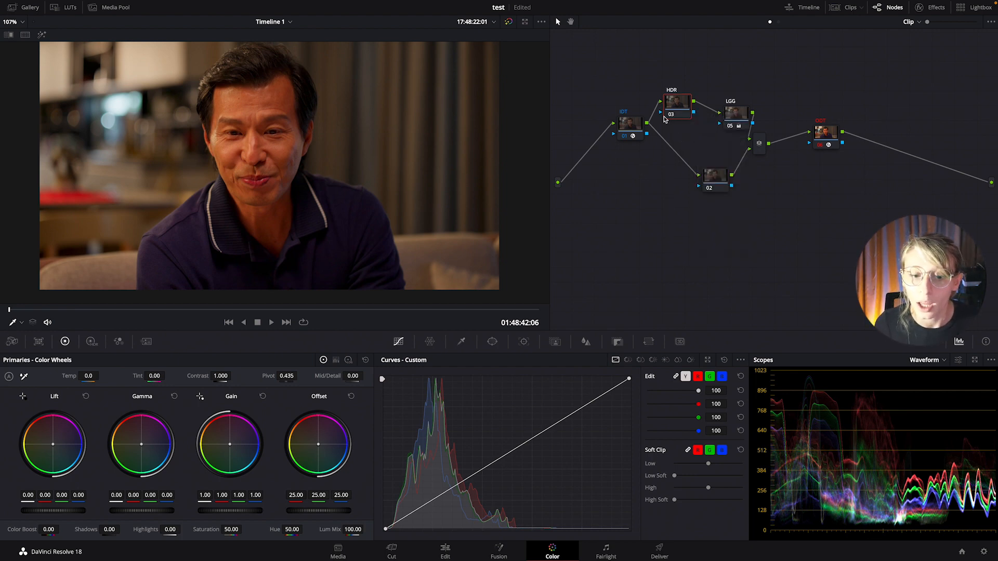
Open the HDR wheels for the HDR node, move the node slightly, and show the Shadow, Light and Highlight wheels.
click(91, 342)
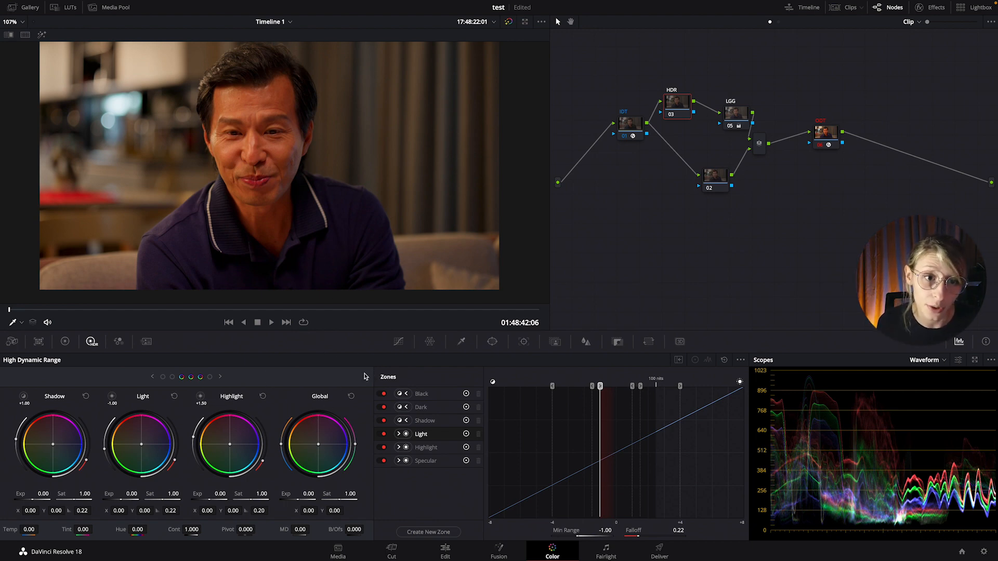
scroll(296, 218, down, 1)
drag(302, 214, 292, 231)
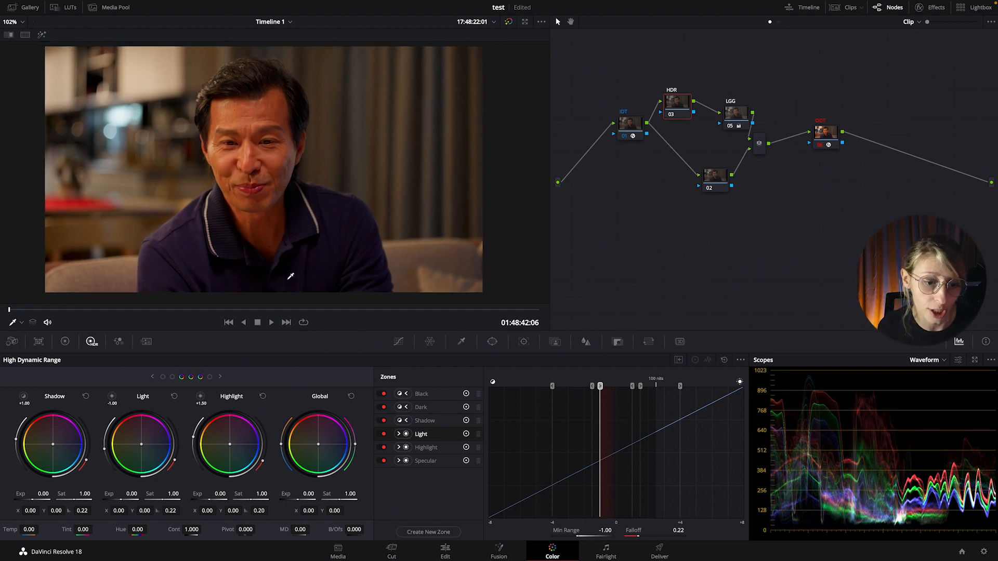
click(152, 377)
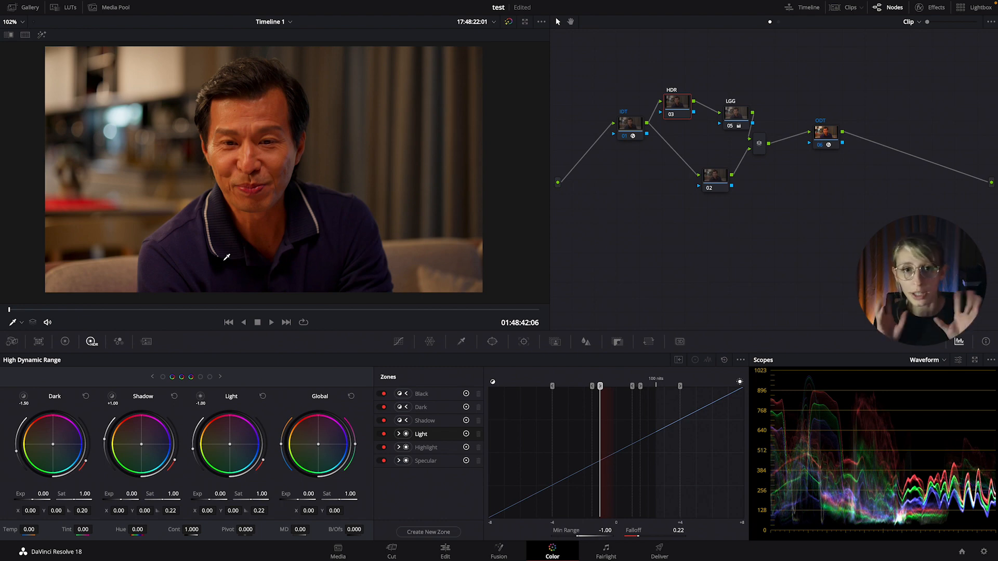
scroll(387, 184, up, 1)
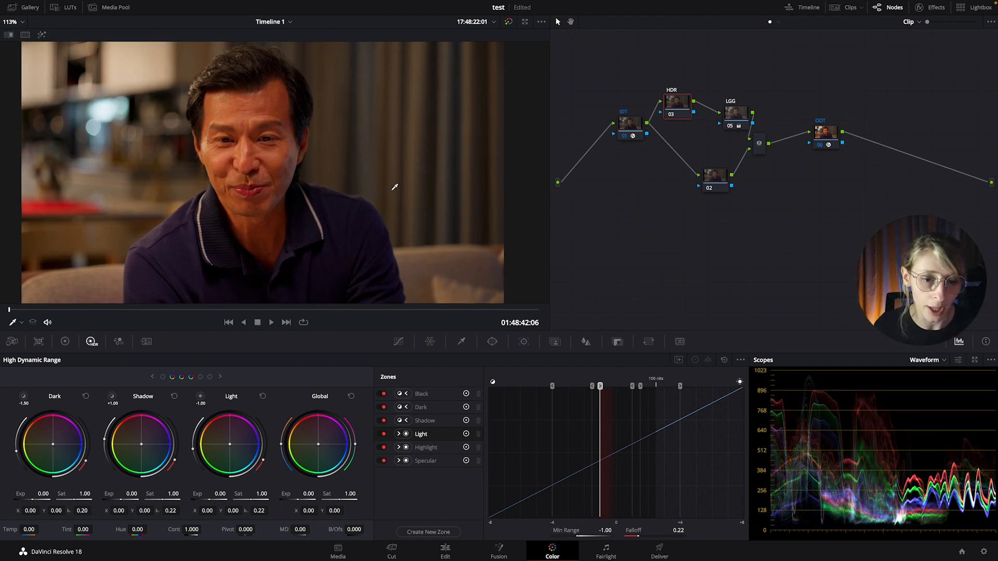
drag(679, 98, 682, 88)
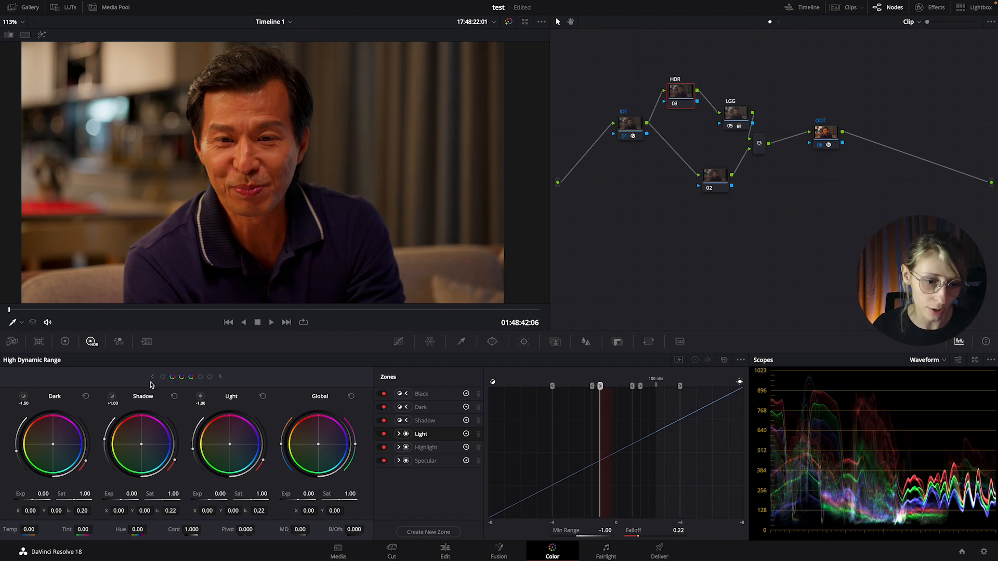
click(200, 377)
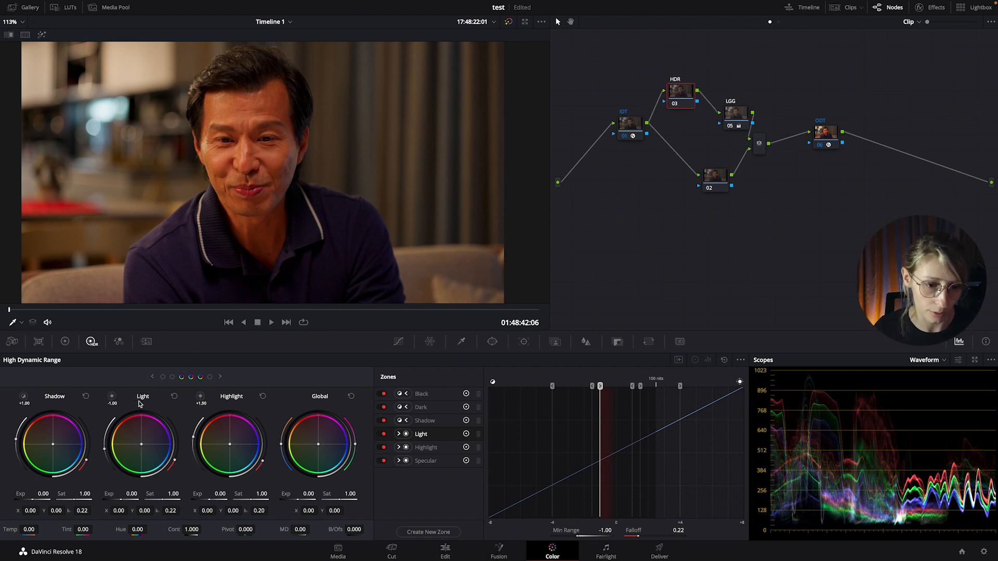
Preview which parts of the man's image the Light, Highlight and Specular zones affect.
scroll(289, 268, down, 2)
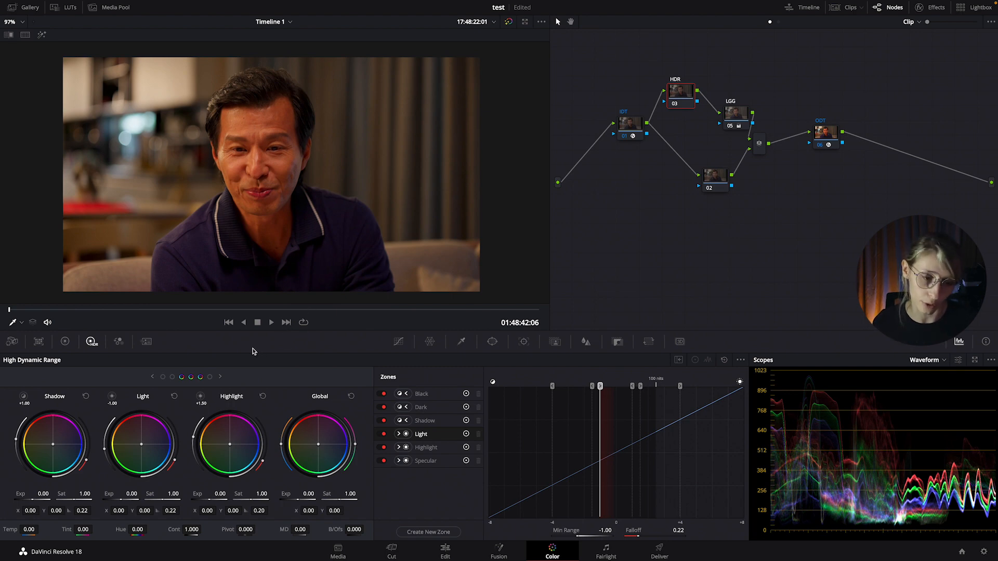
click(112, 398)
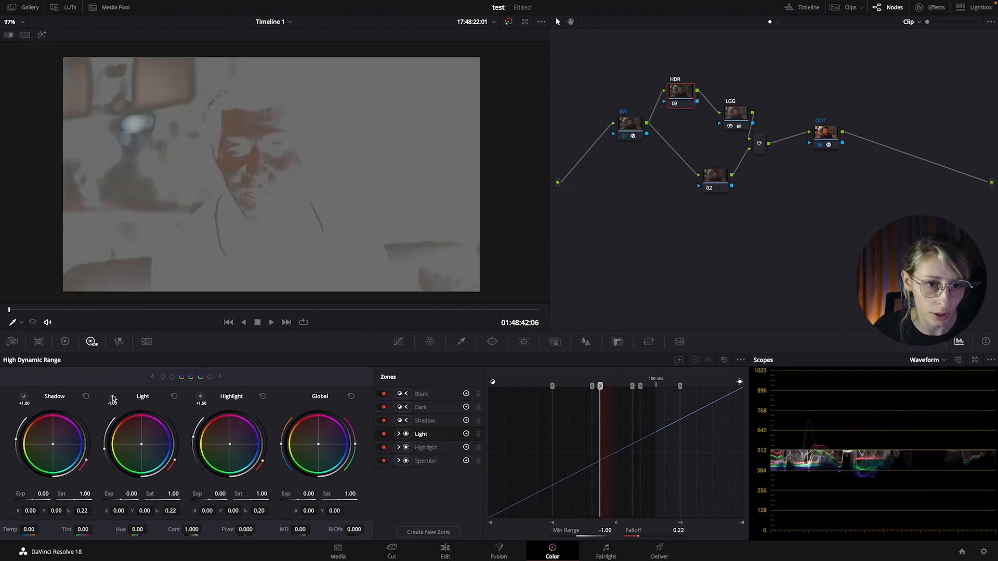
click(112, 398)
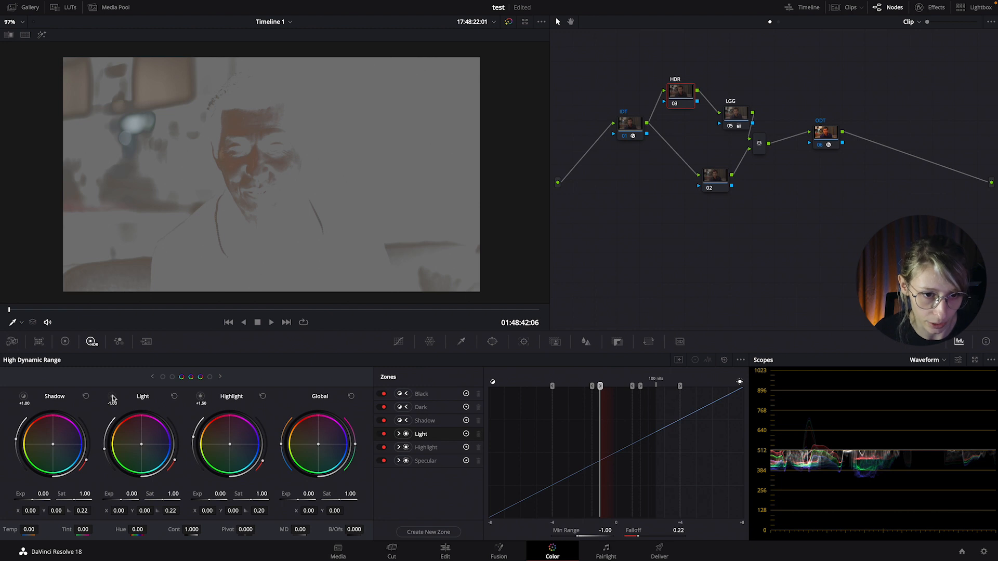
click(201, 398)
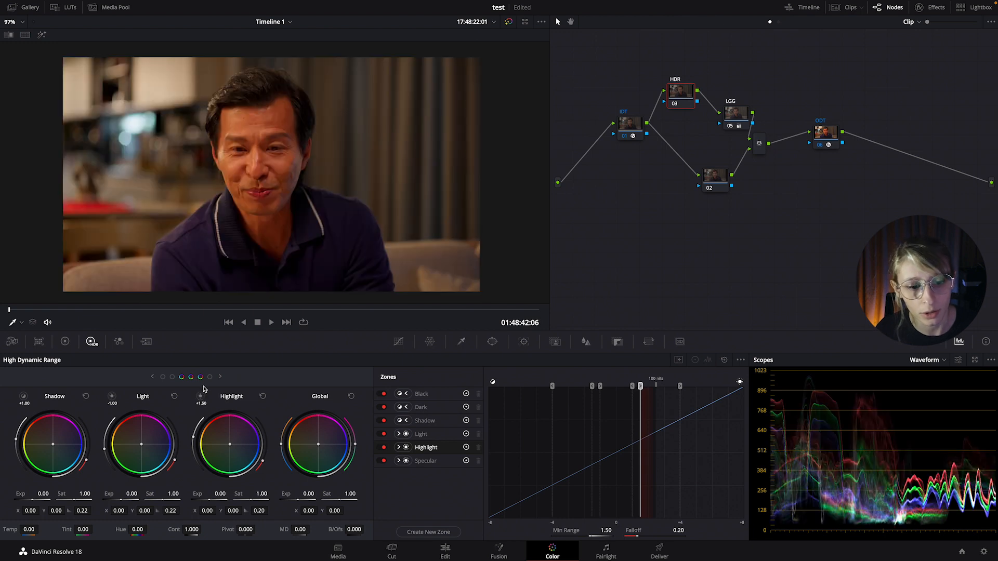
click(208, 377)
click(200, 398)
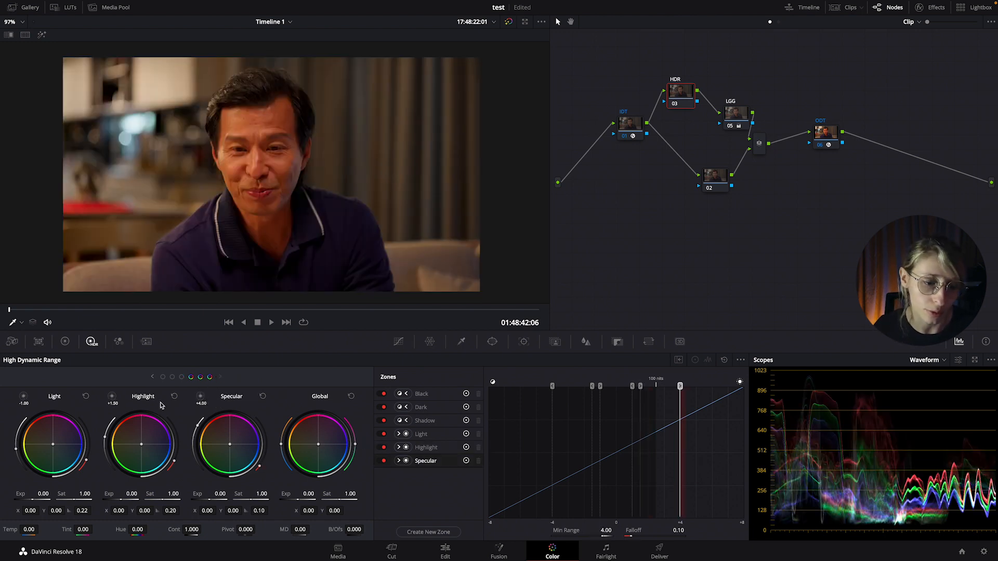
Try the Highlight zone's Min Range at 0.10 and 0.75, checking the affected area, and save the project.
click(112, 398)
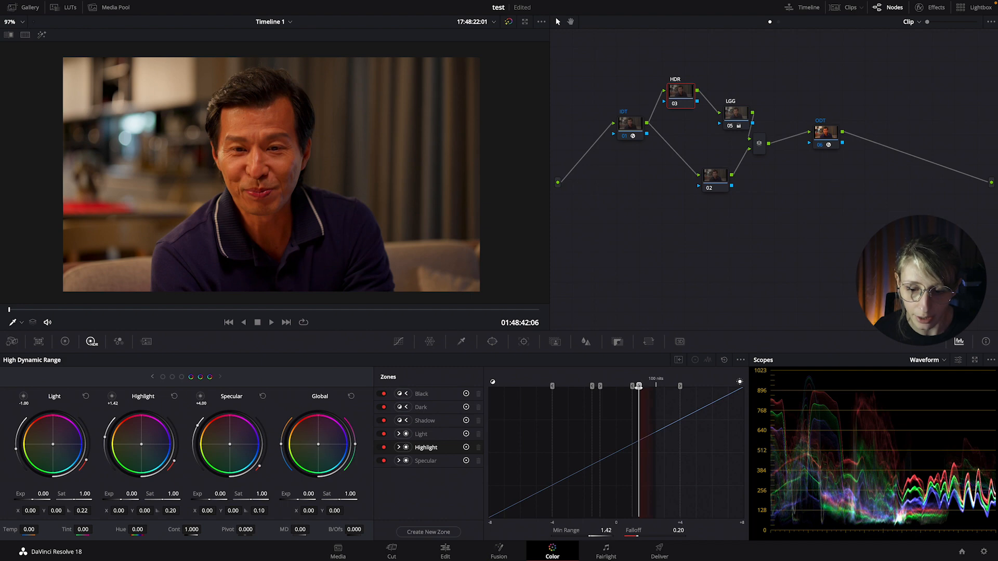
drag(640, 387, 618, 393)
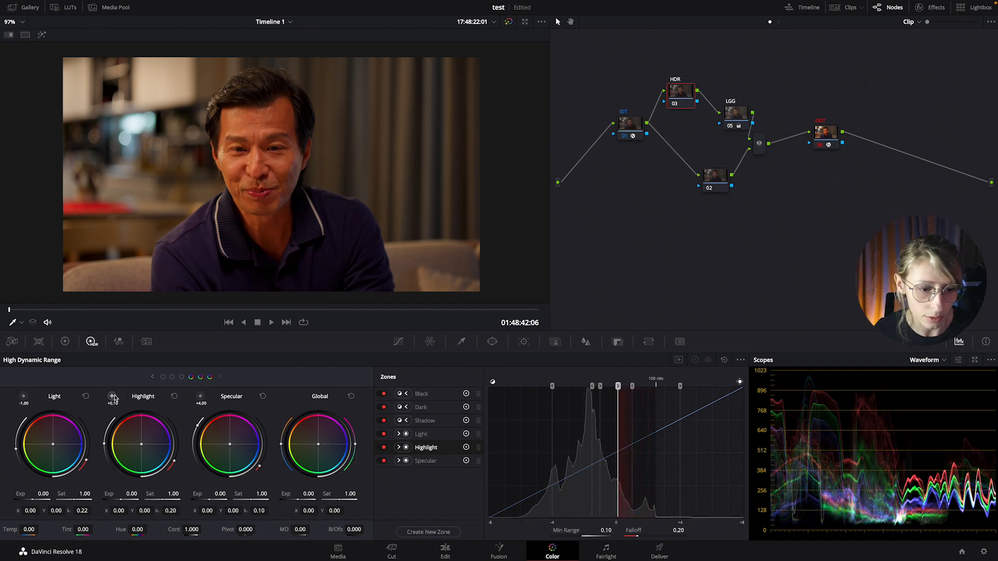
mouse_move(113, 398)
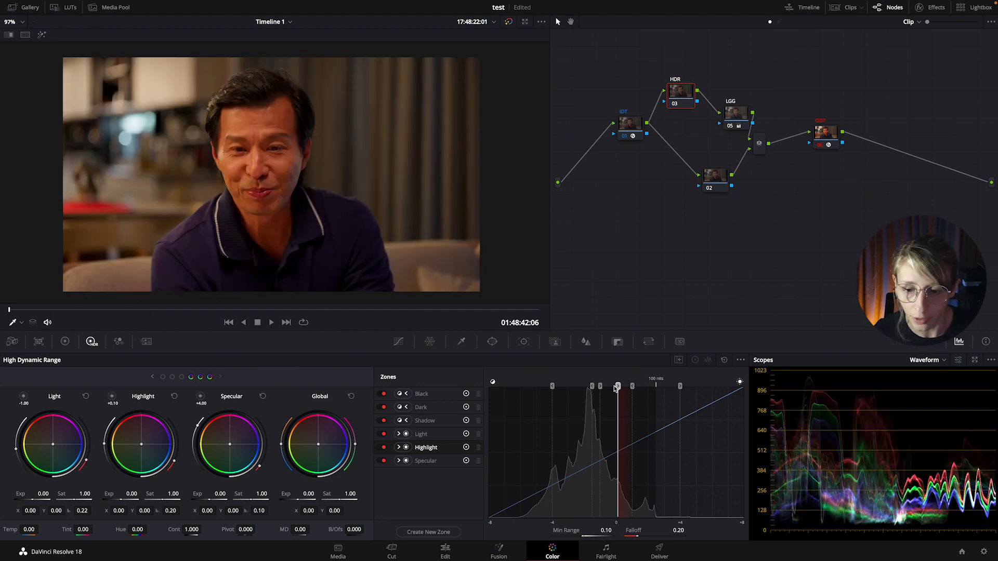
drag(618, 386, 629, 386)
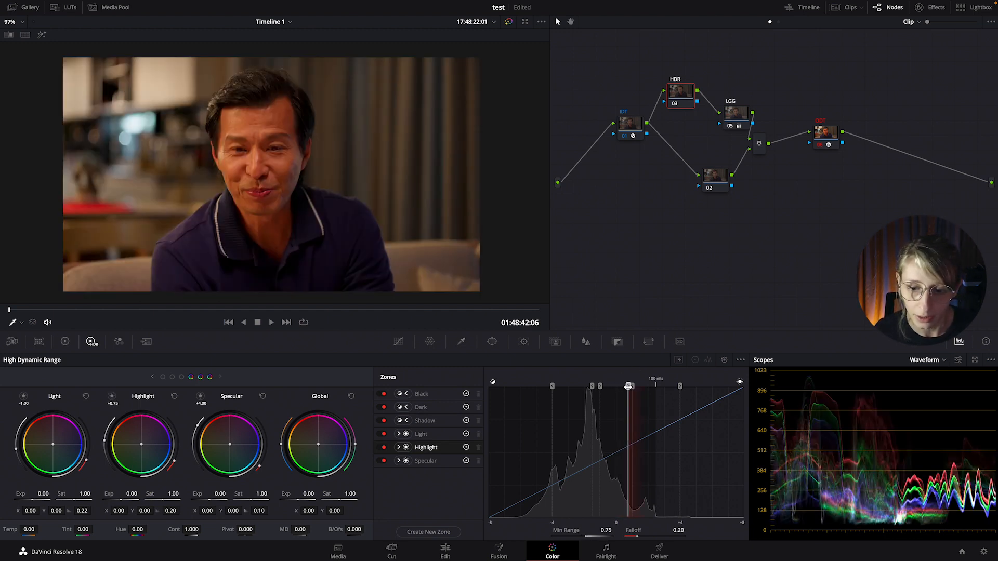
mouse_move(114, 399)
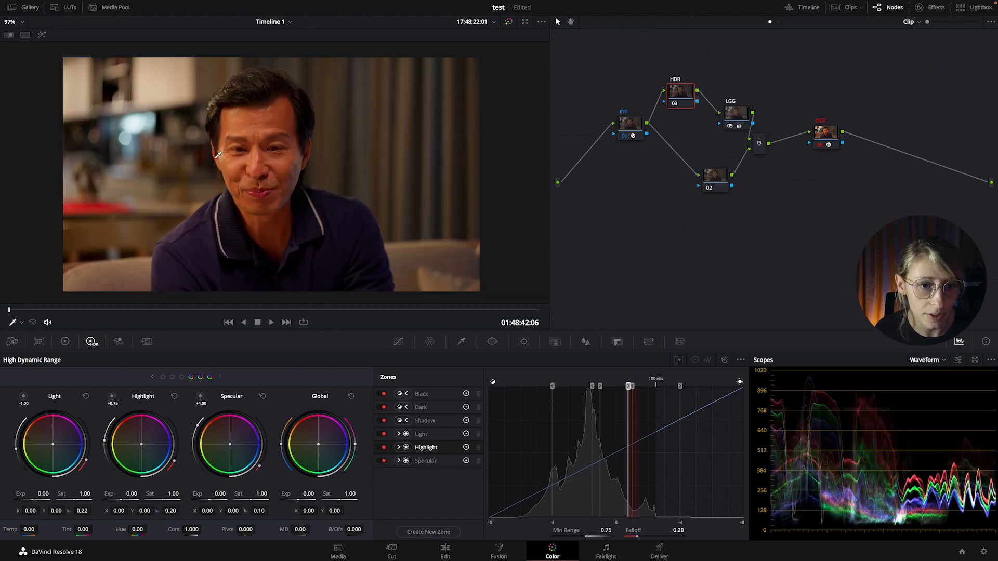
key(ctrl+s)
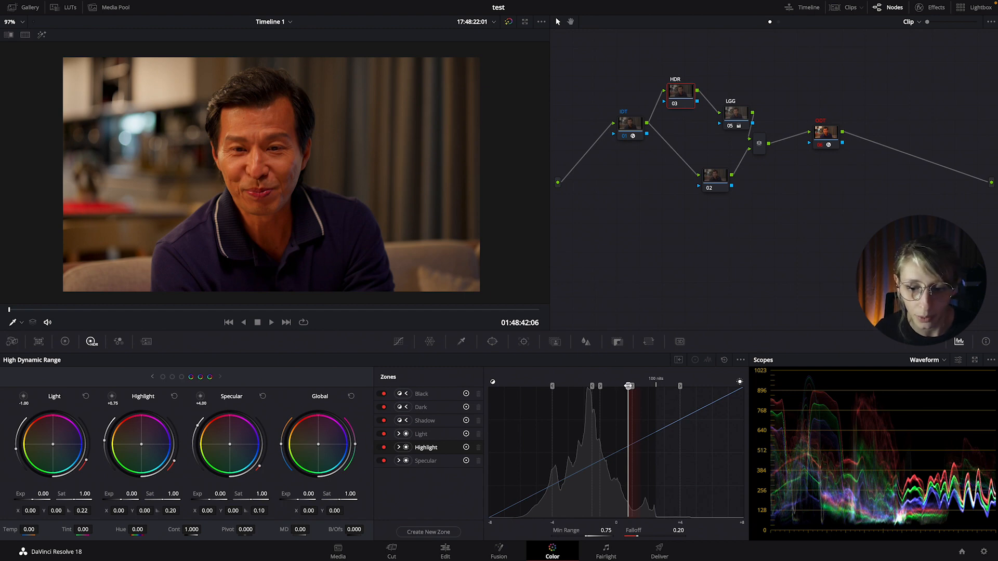
Lower the Highlight zone's Min Range to 0.27, move to a frame further into the clip, and set it to -0.04, previewing the zone.
drag(629, 387, 621, 386)
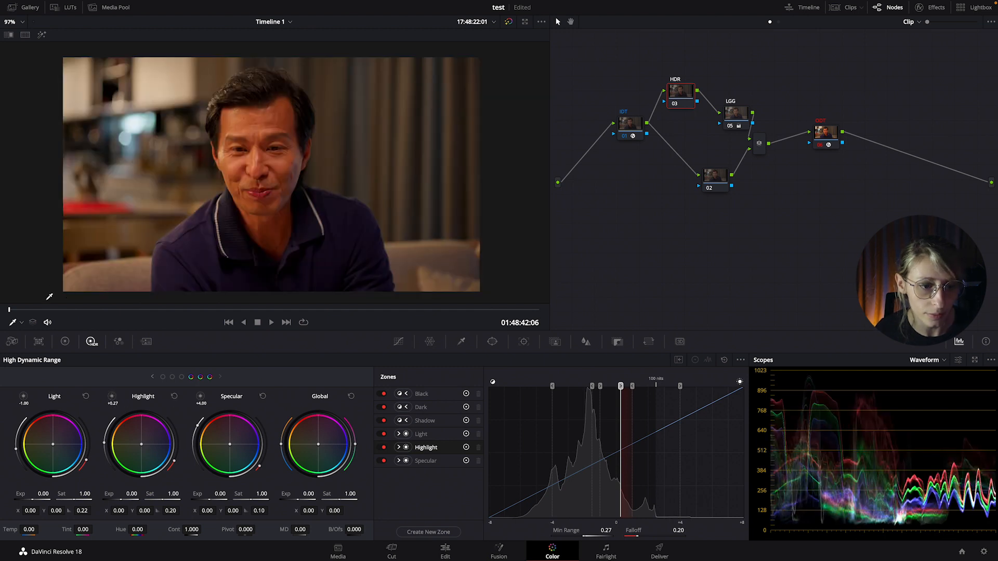
drag(64, 312, 226, 320)
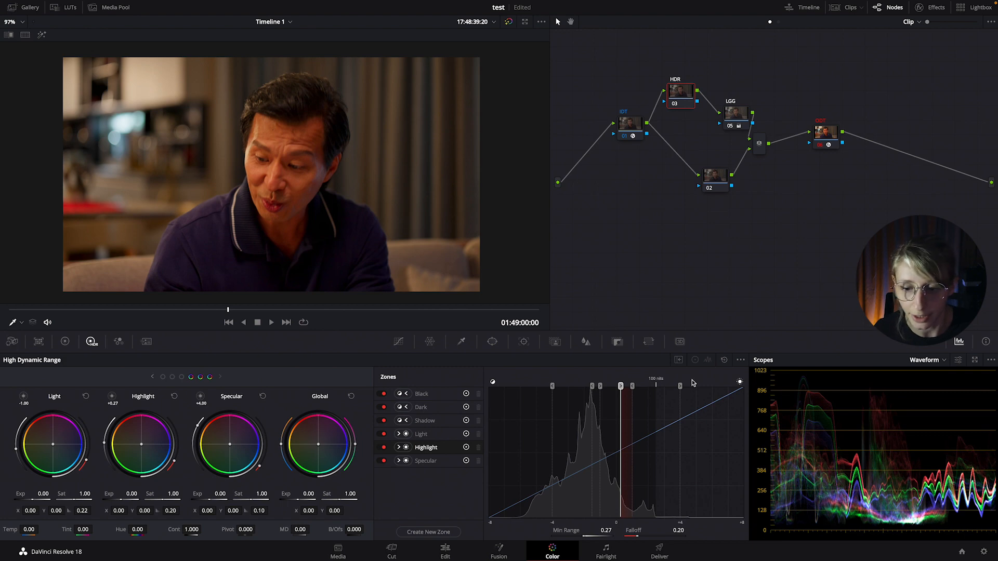
drag(620, 386, 616, 386)
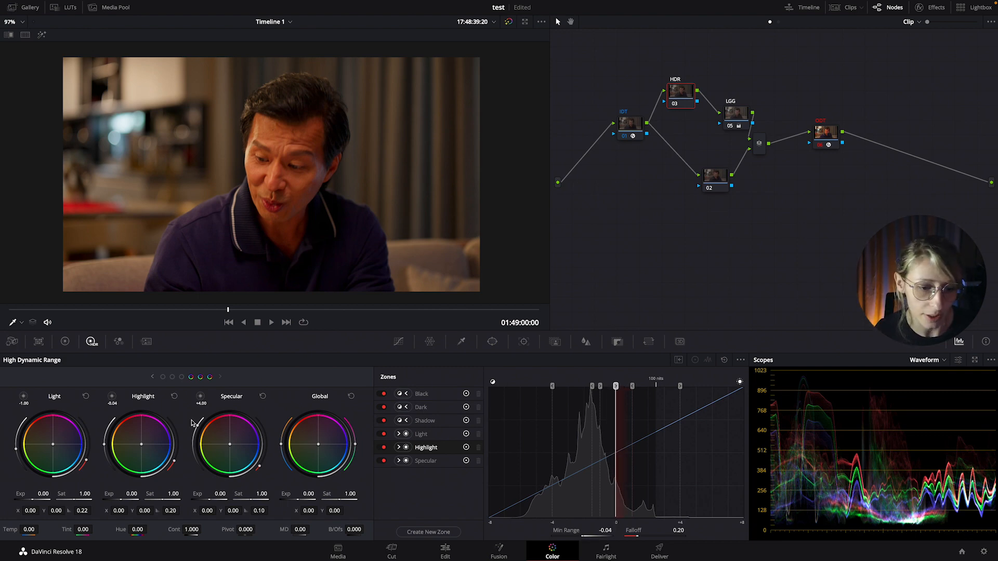
click(112, 398)
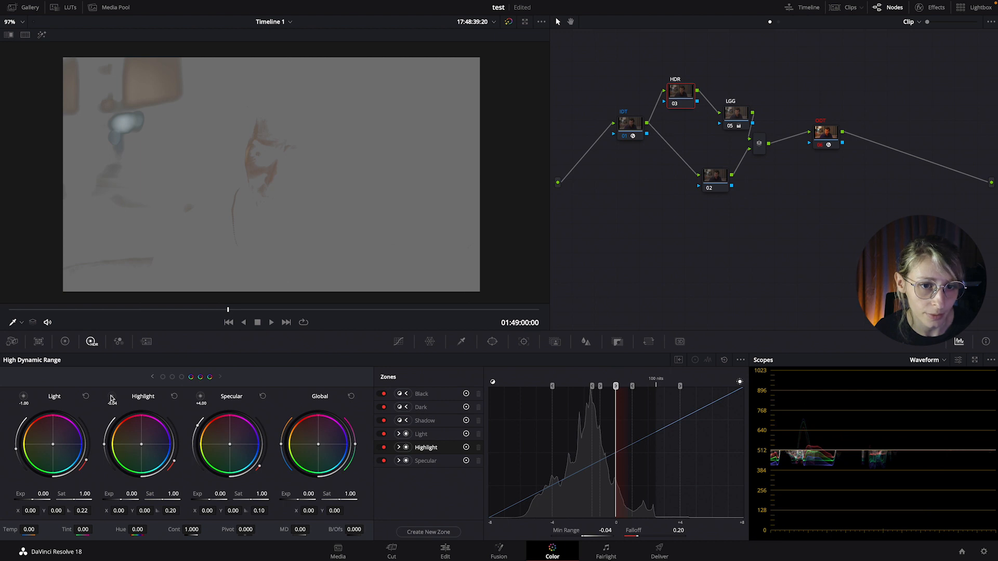
click(110, 398)
click(110, 398)
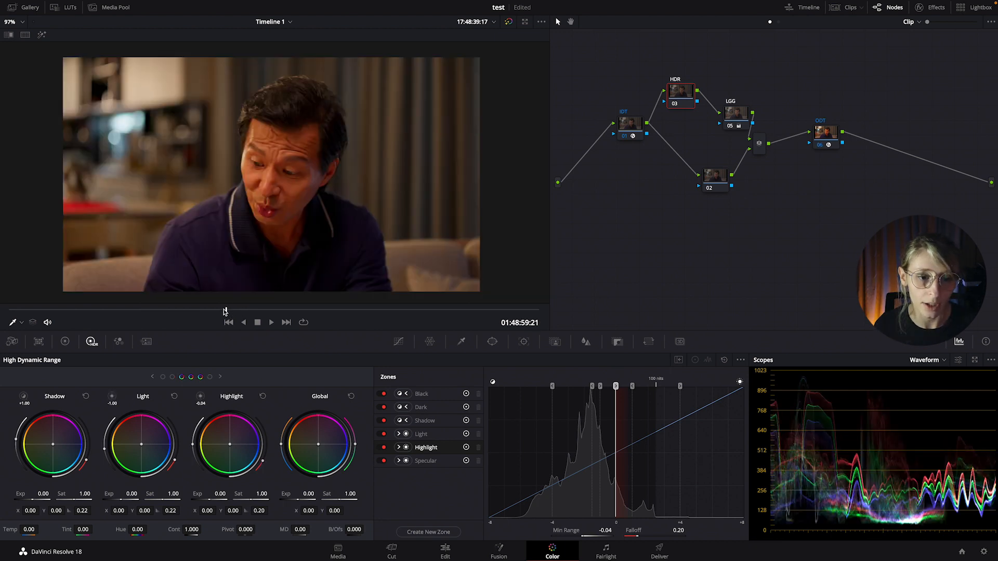
Preview the Highlight zone on the frame where the man looks aside, and lower the zone's exposure to -0.49.
drag(226, 311, 228, 313)
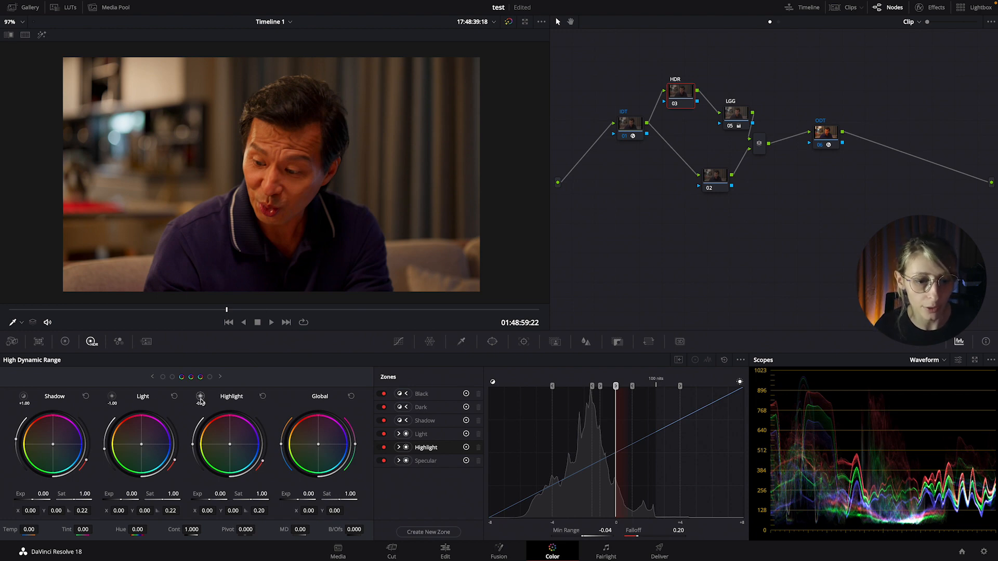
click(201, 399)
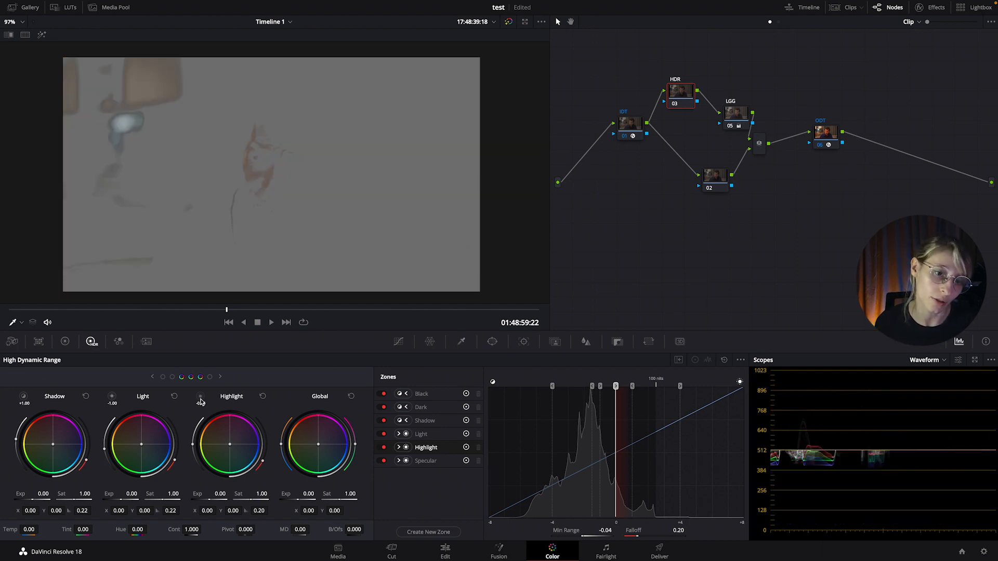
click(200, 399)
click(201, 400)
click(201, 399)
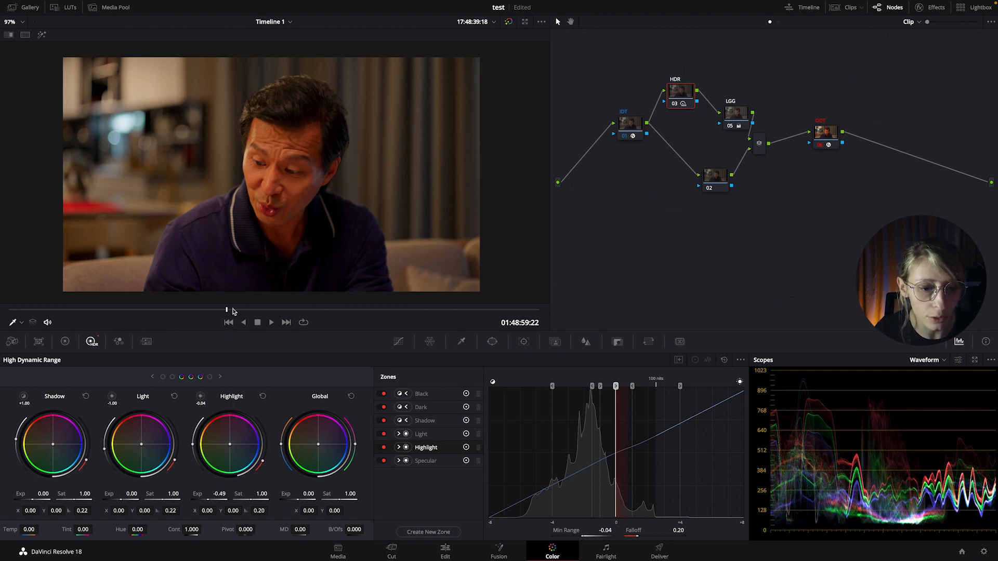
Play a short part of the clip to review the grade, return to the earlier frame, and bring up the Specular wheel.
key(space)
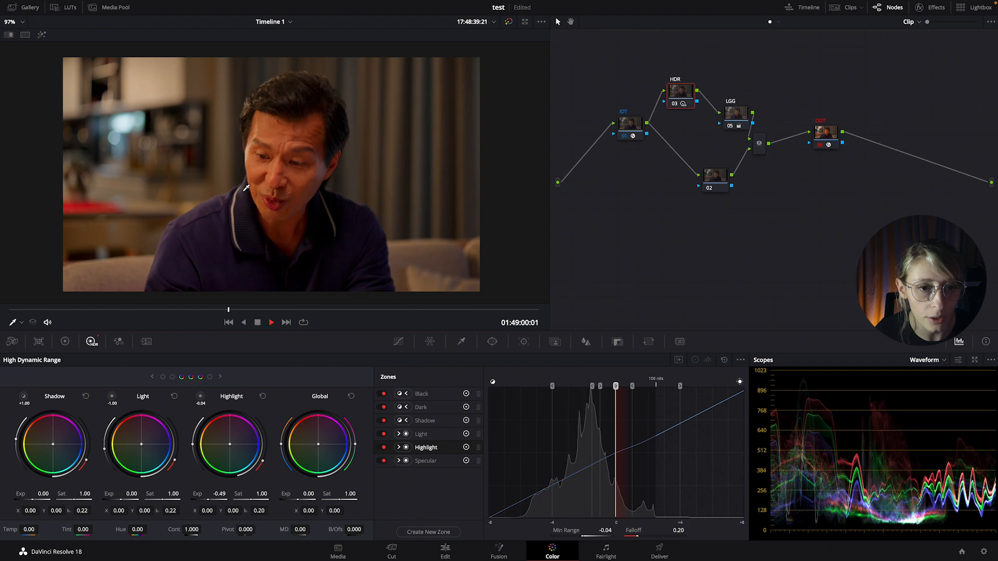
key(space)
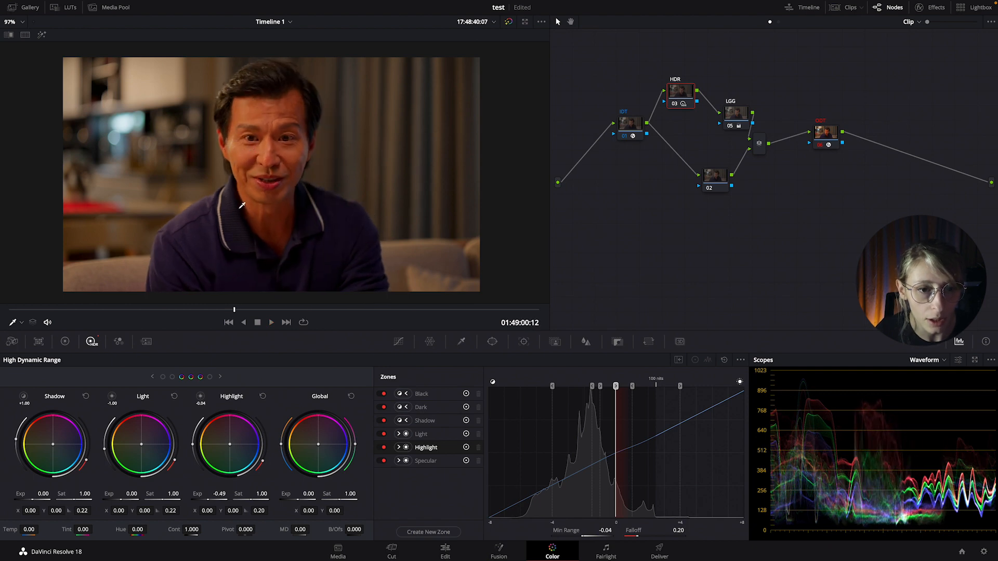
drag(234, 311, 226, 315)
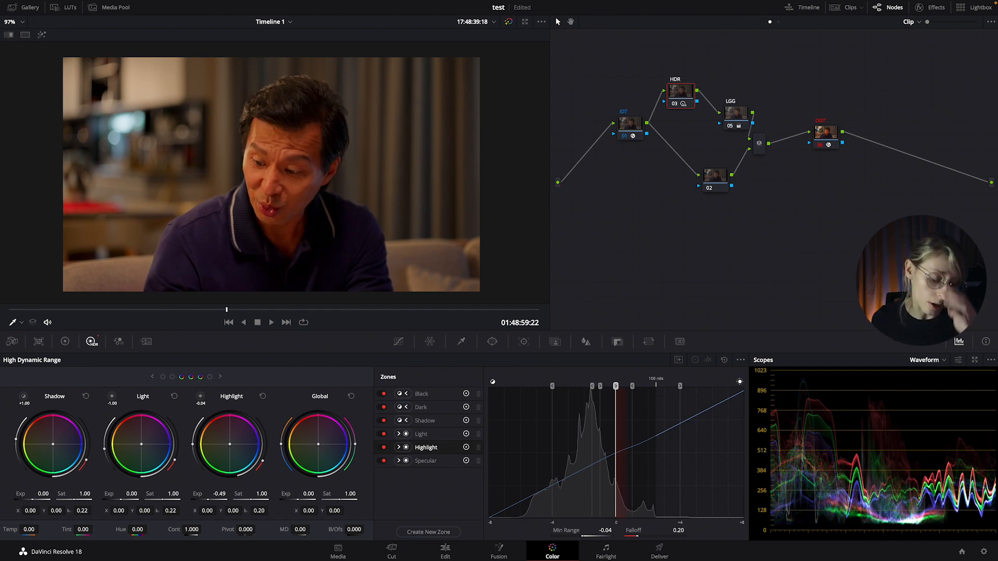
click(211, 379)
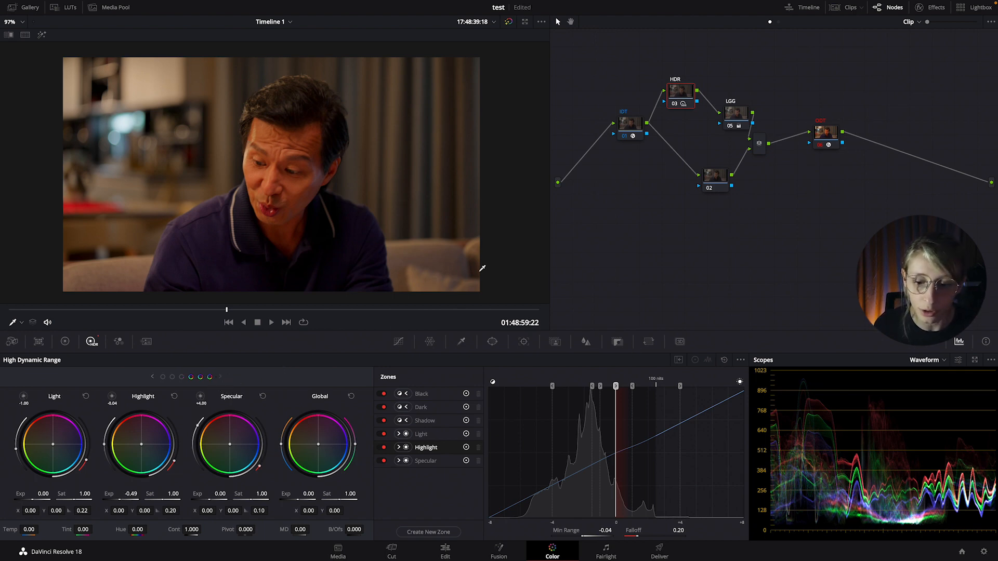
Lower the Specular zone's Min Range to 0.43, fine-tune it to 0.57, and check the affected area with the highlight view.
click(206, 399)
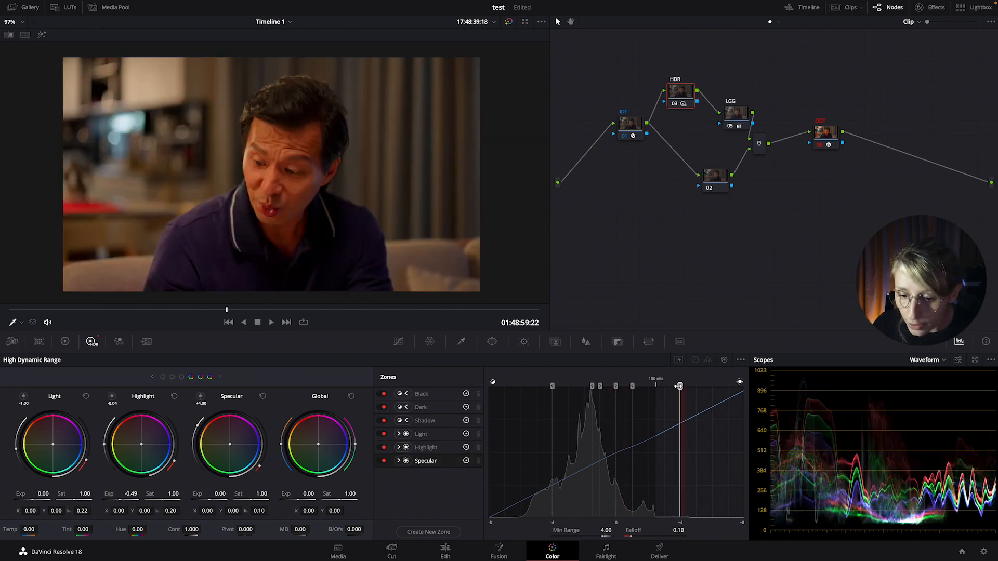
drag(680, 387, 621, 394)
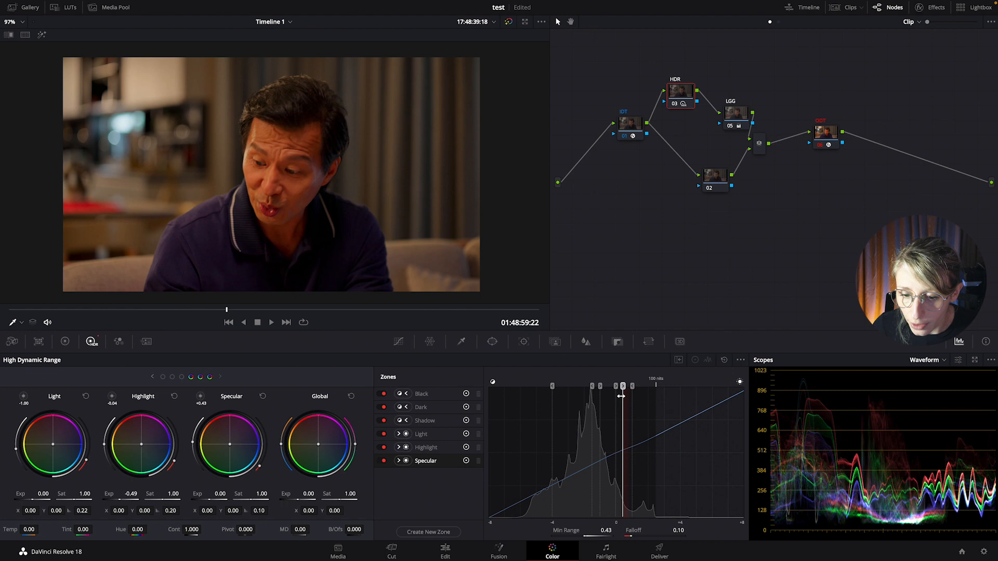
click(41, 35)
click(42, 35)
click(41, 35)
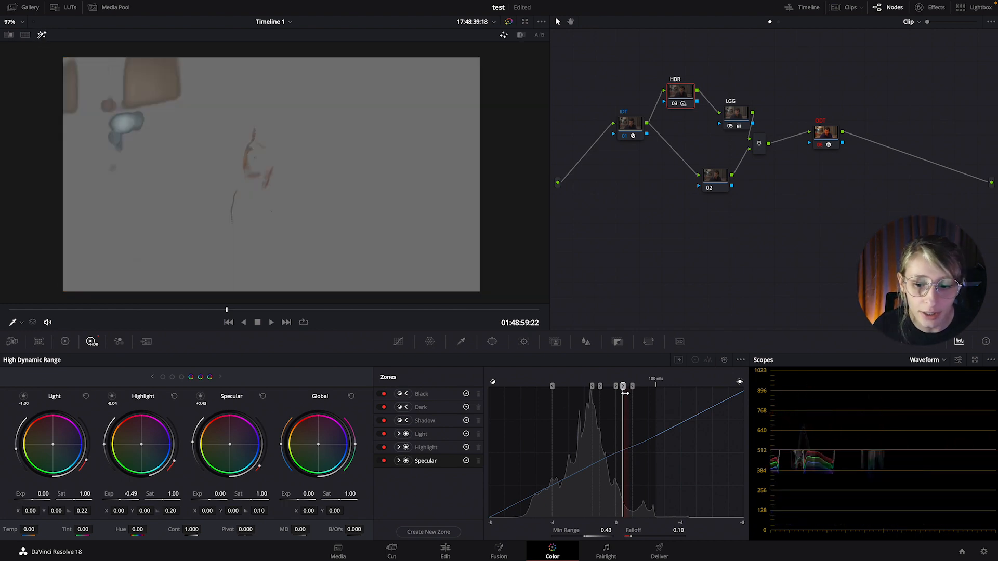
drag(623, 386, 626, 386)
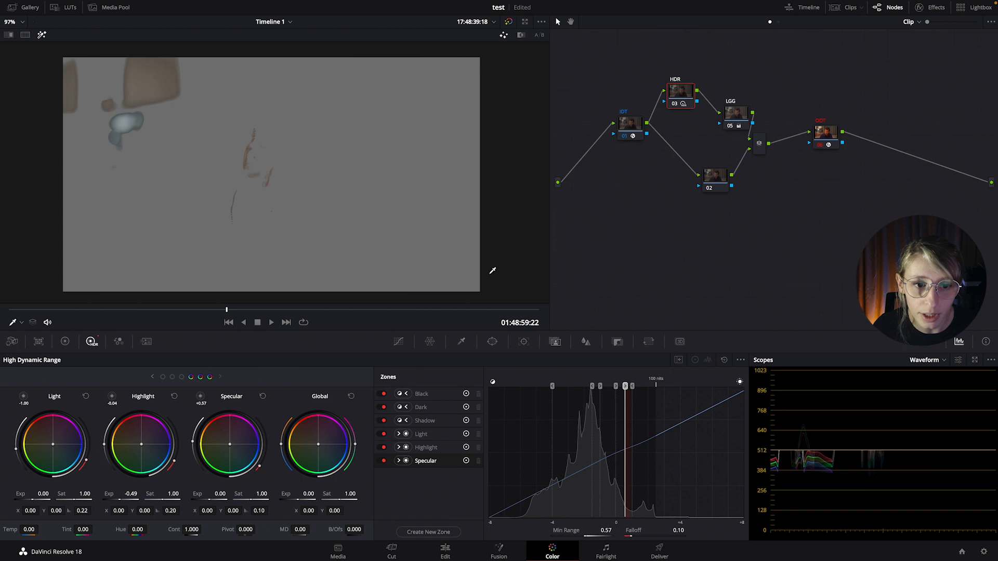
click(41, 36)
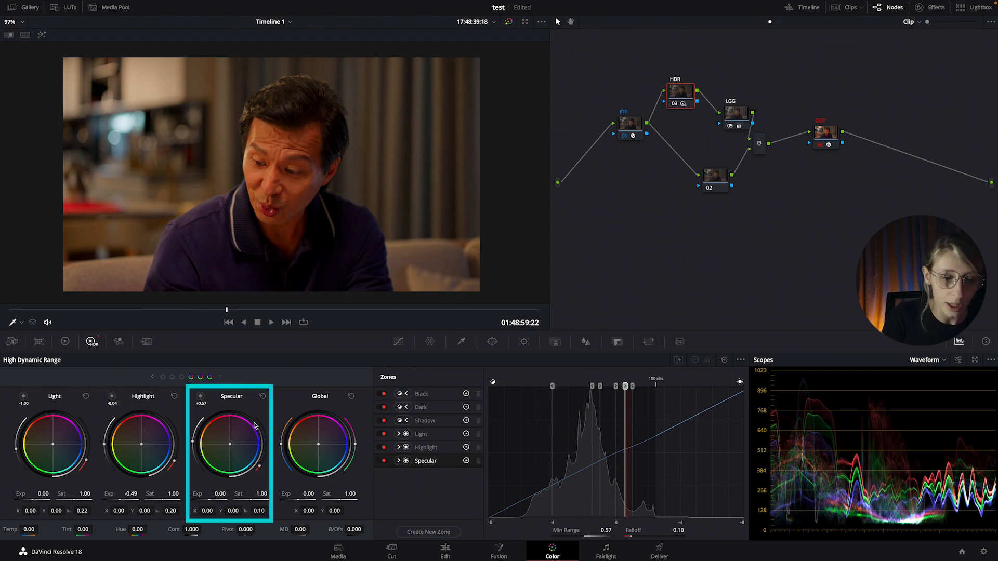
Lower the Specular zone's exposure to -0.38, shift its colour balance to X -0.01 and Y 0.02, and review the image full screen.
scroll(255, 426, down, 15)
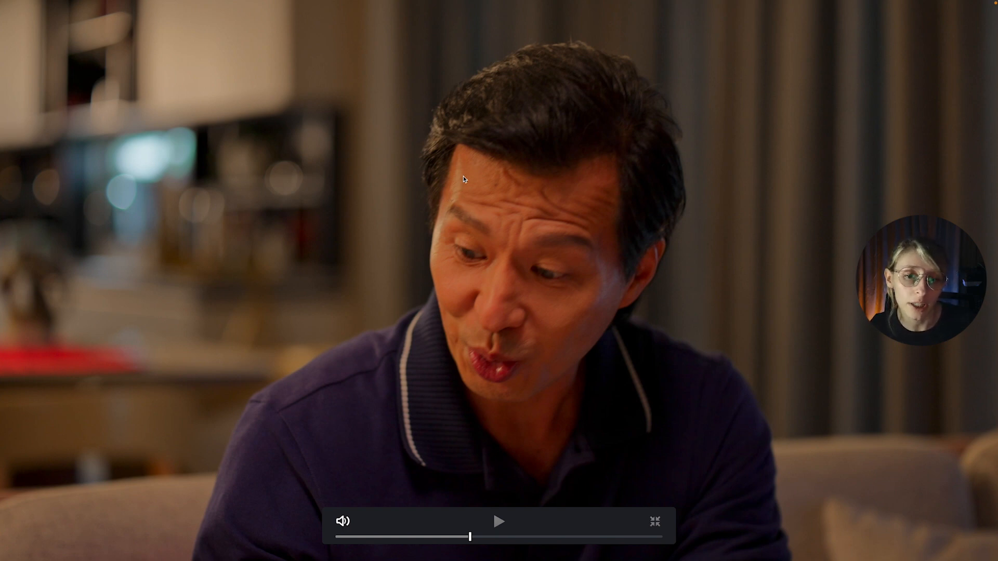
key(Escape)
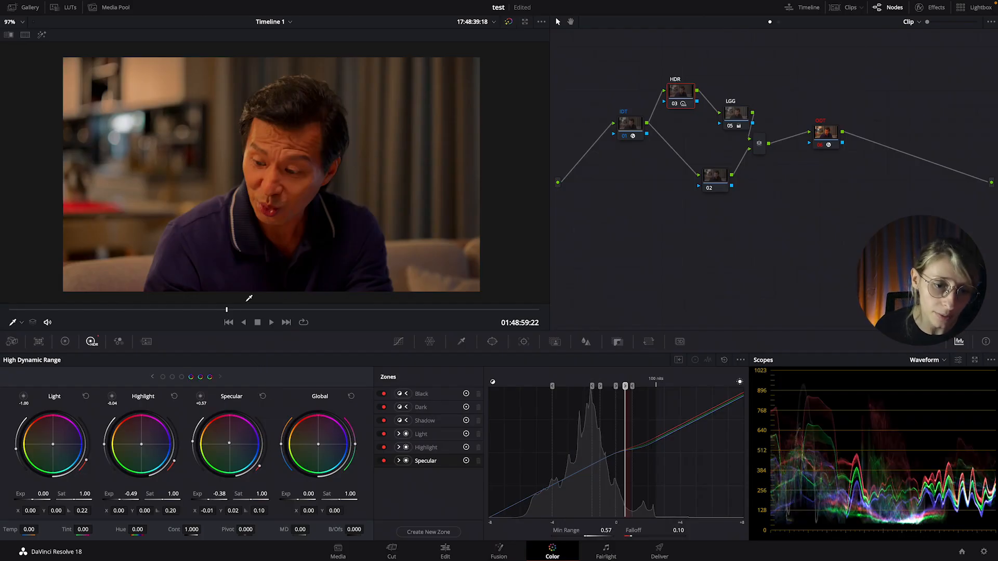
Bring up the darker zone wheels, preview the Shadow, Dark and Black zones' ranges, and save the project.
click(173, 377)
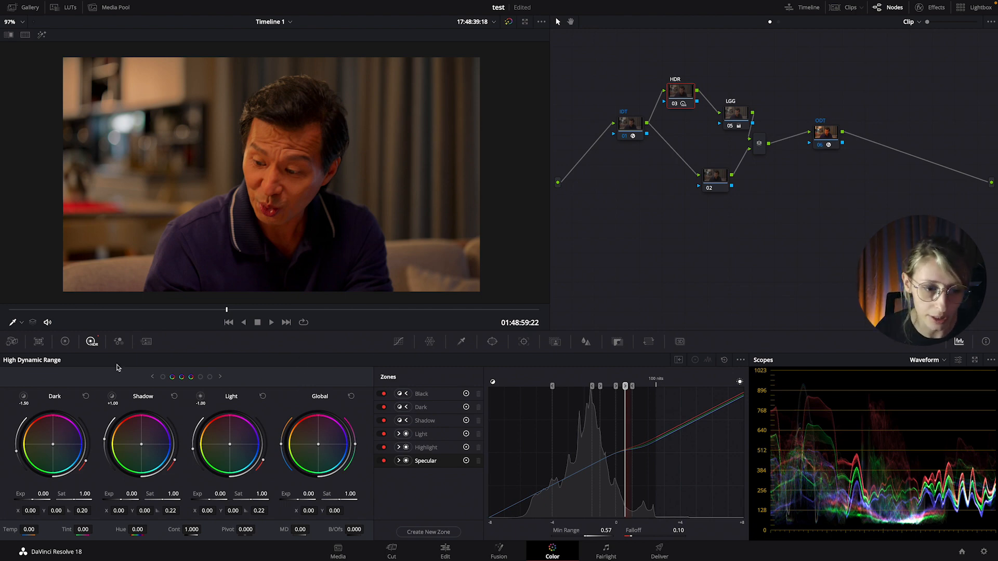
click(112, 398)
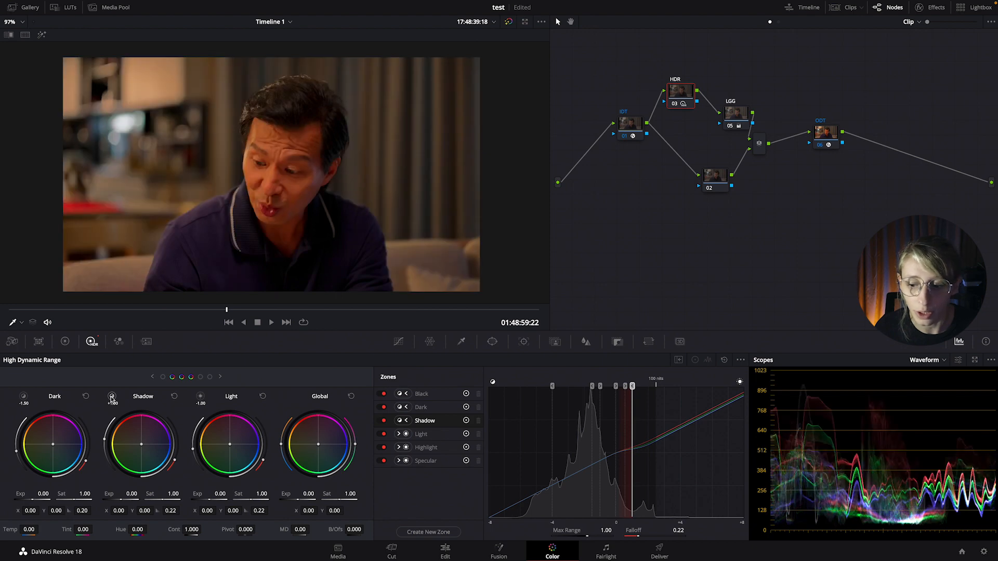
click(23, 397)
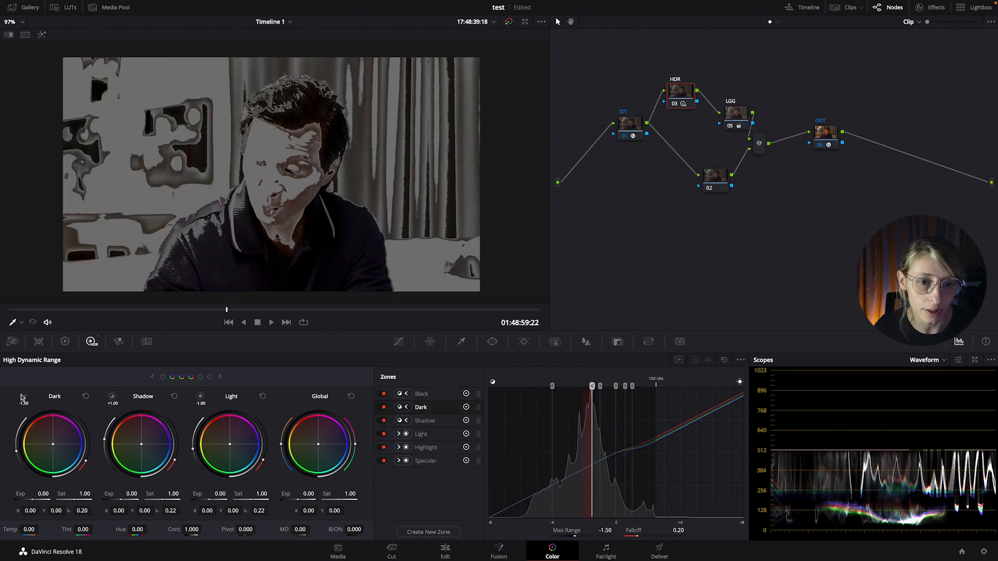
click(164, 377)
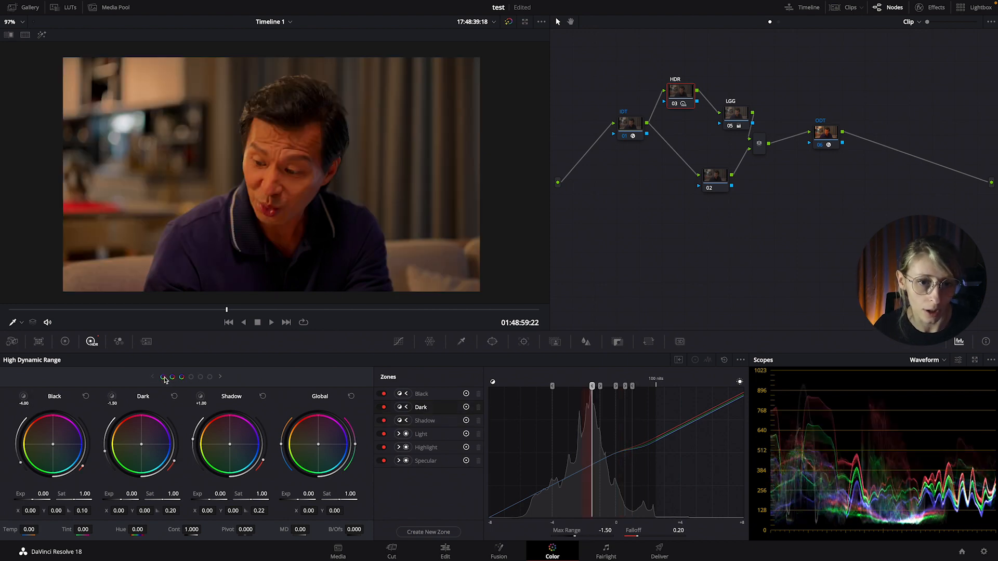
click(23, 398)
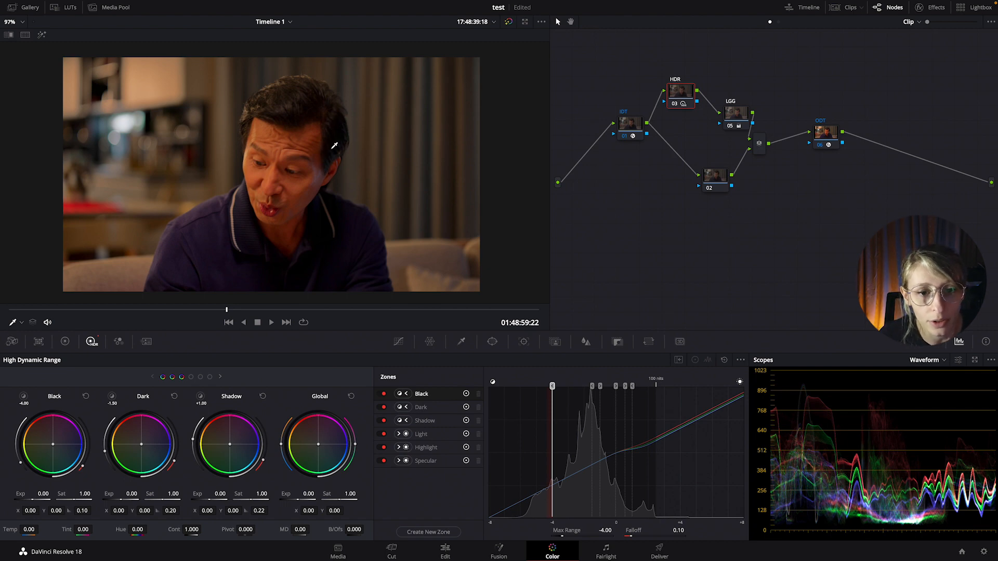
key(ctrl+s)
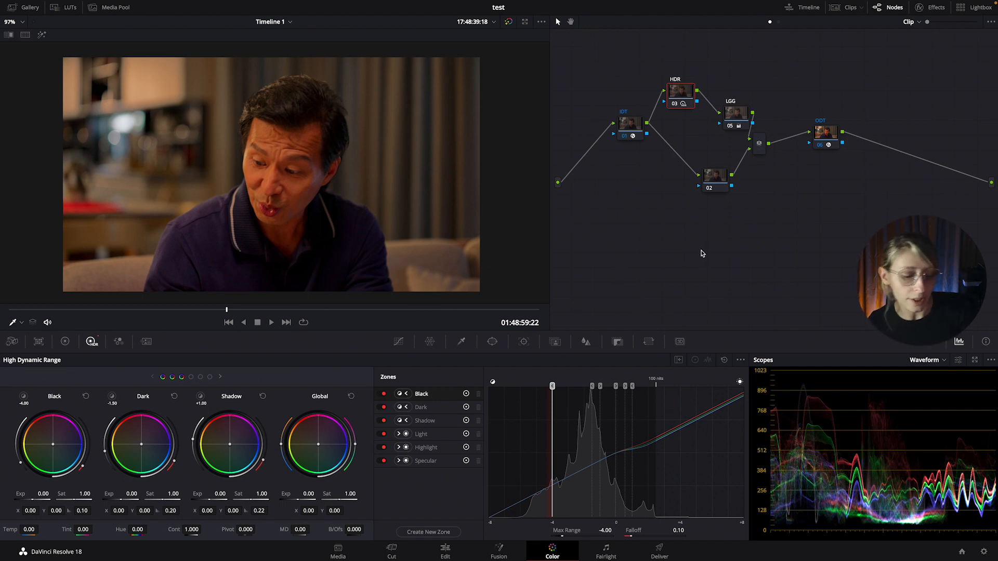
Preview the area affected by the Black zone and raise the zone's exposure to 0.25.
click(23, 398)
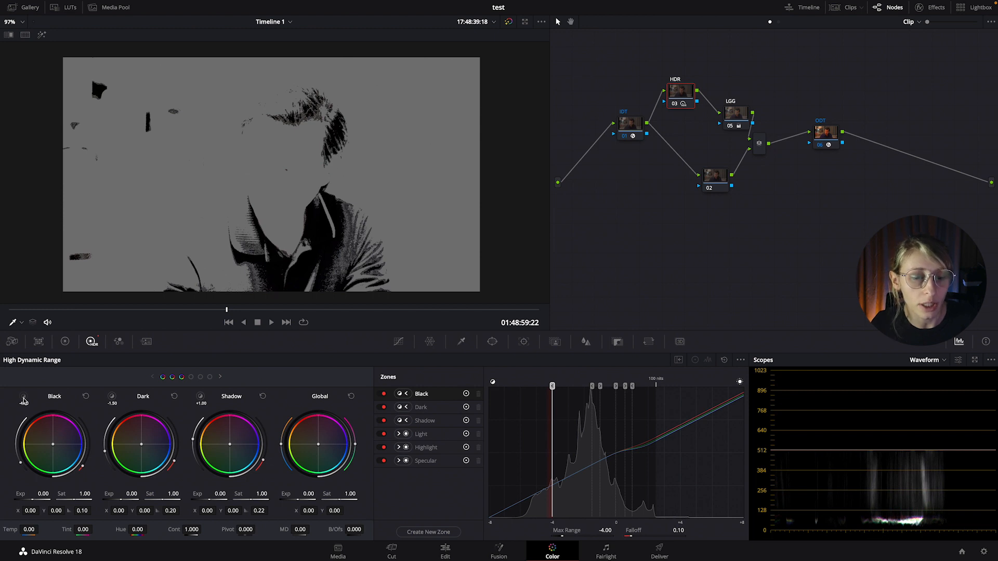
click(24, 400)
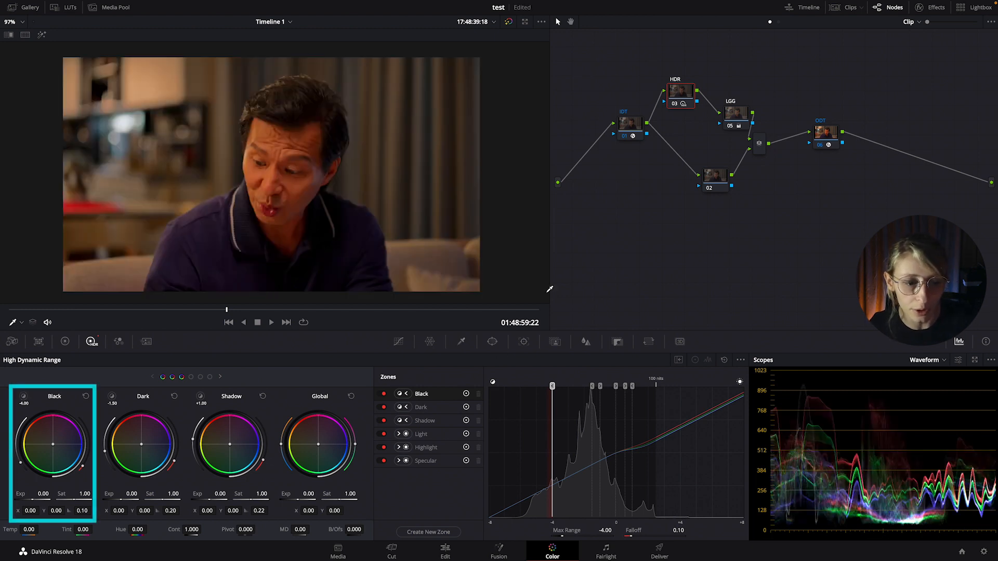
drag(43, 493, 115, 494)
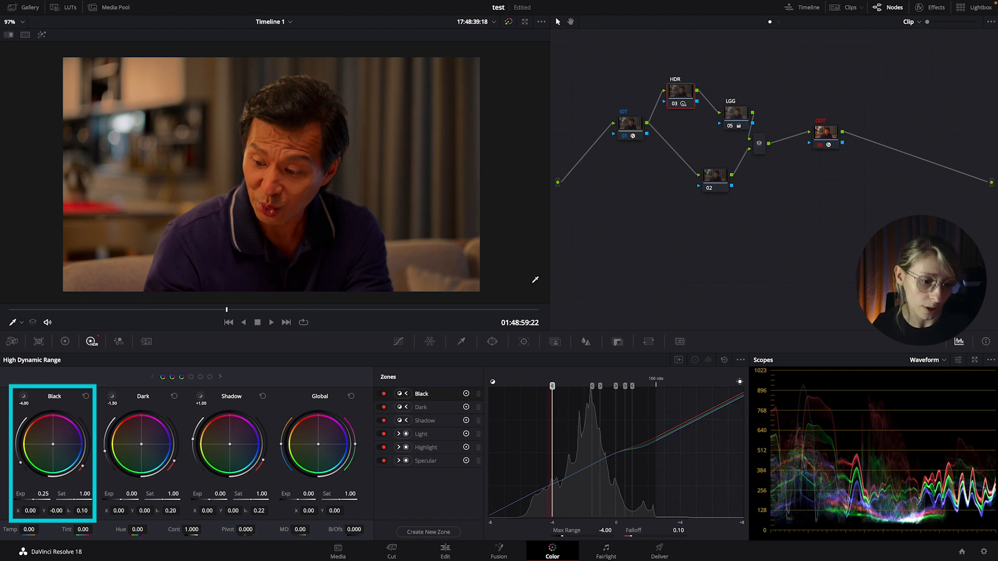
Preview the area affected by the Dark zone.
click(111, 397)
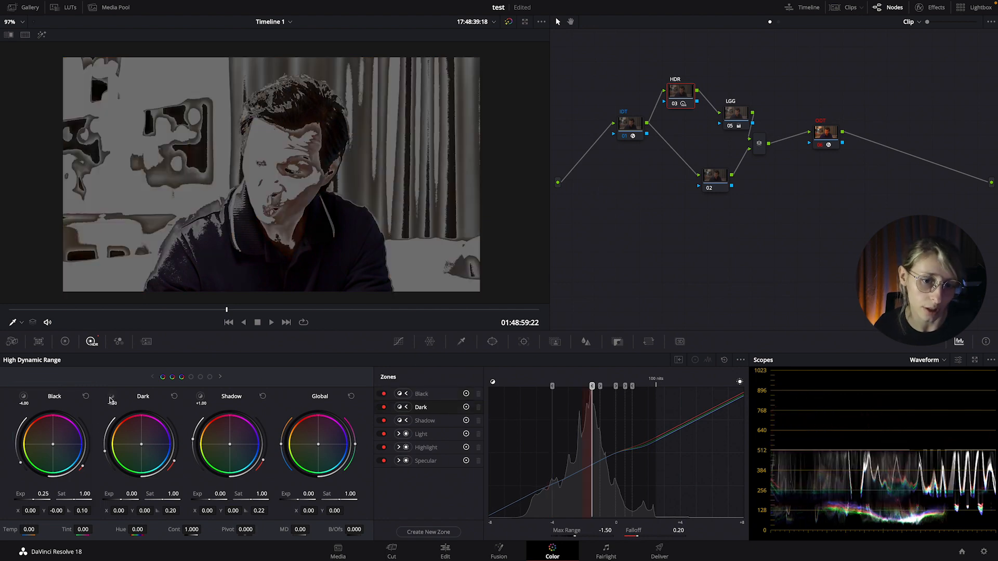